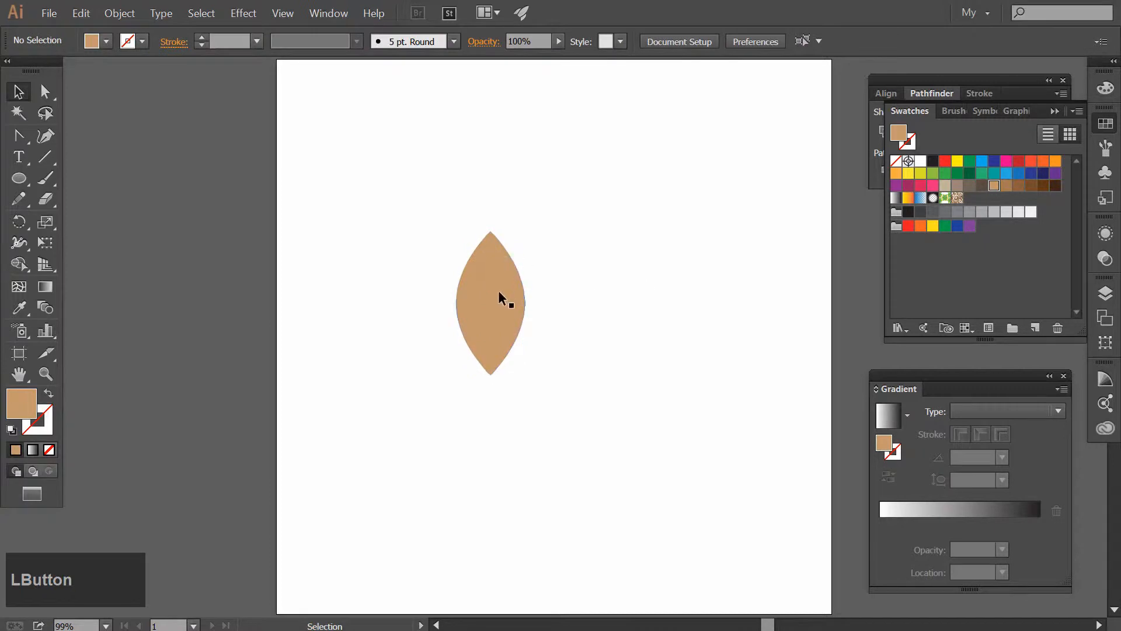
Narrow the tan petal slightly by pulling its right edge inward, keeping its height
left_click(499, 292)
left_click_drag(525, 304, 516, 303)
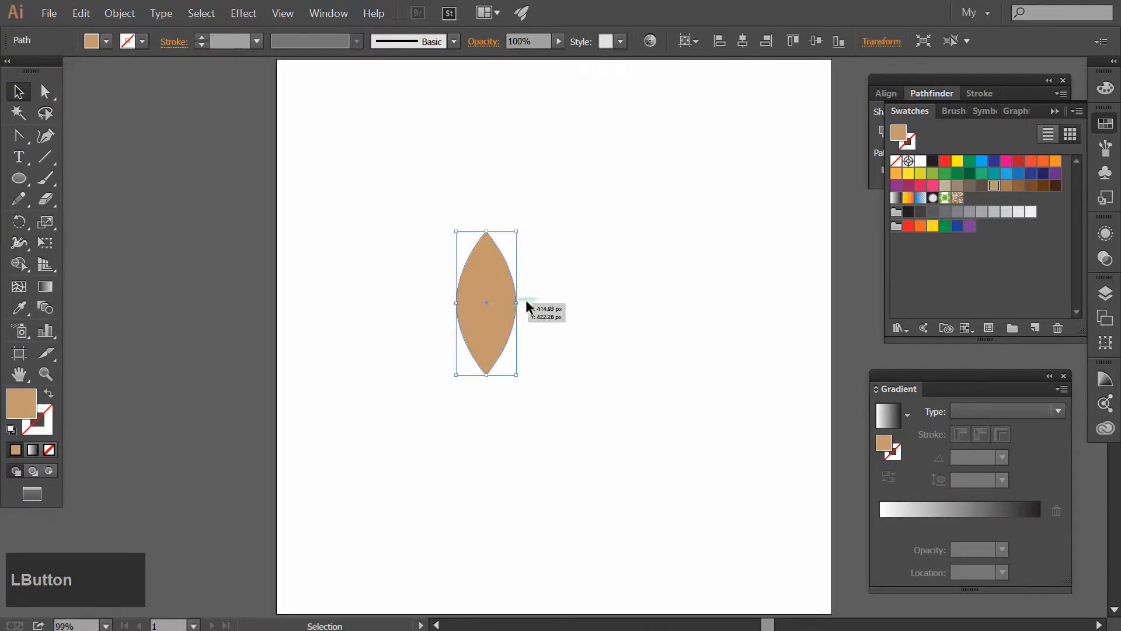
left_click(609, 281)
Make a copy of the petal rotated 60° about its lower tip
left_click(484, 339)
left_click(19, 222)
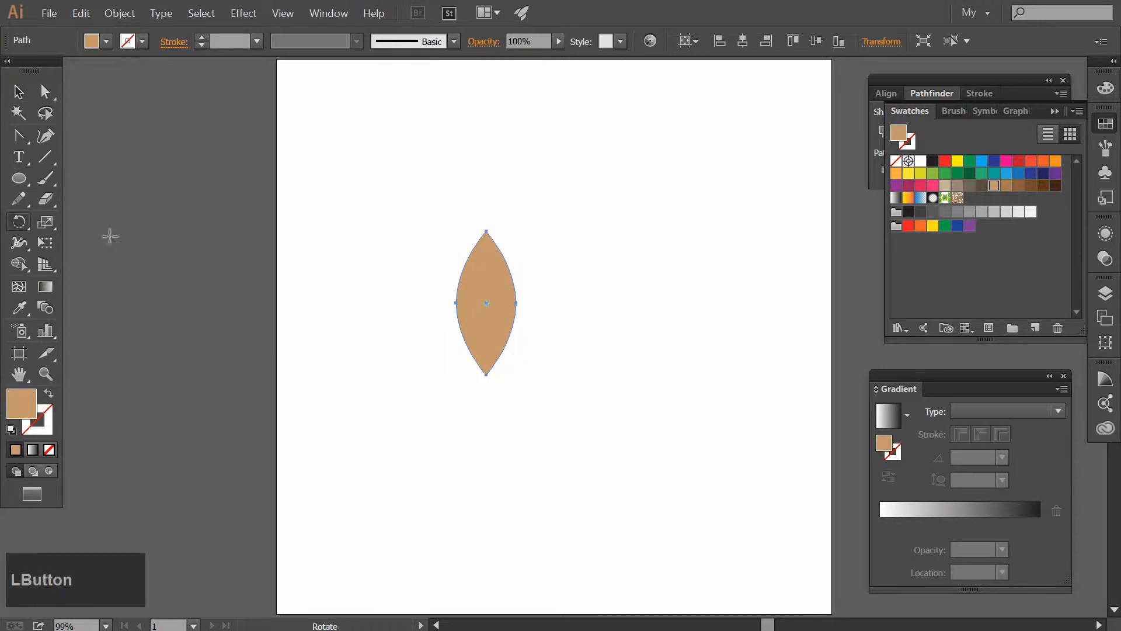
left_click(487, 374, "alt")
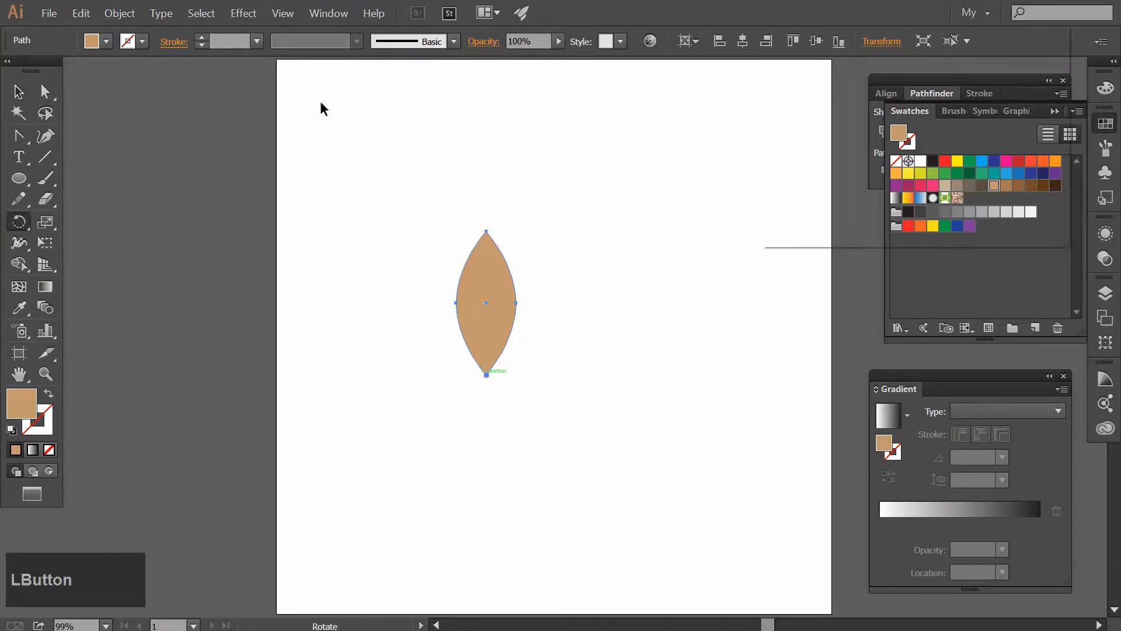
left_click(815, 167)
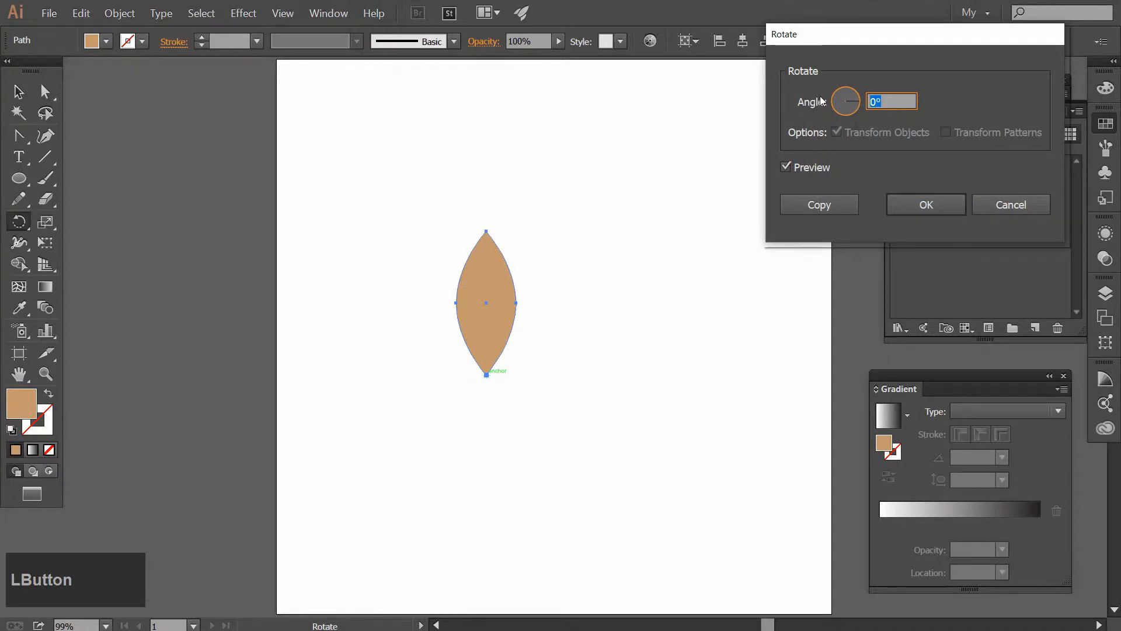
type("60")
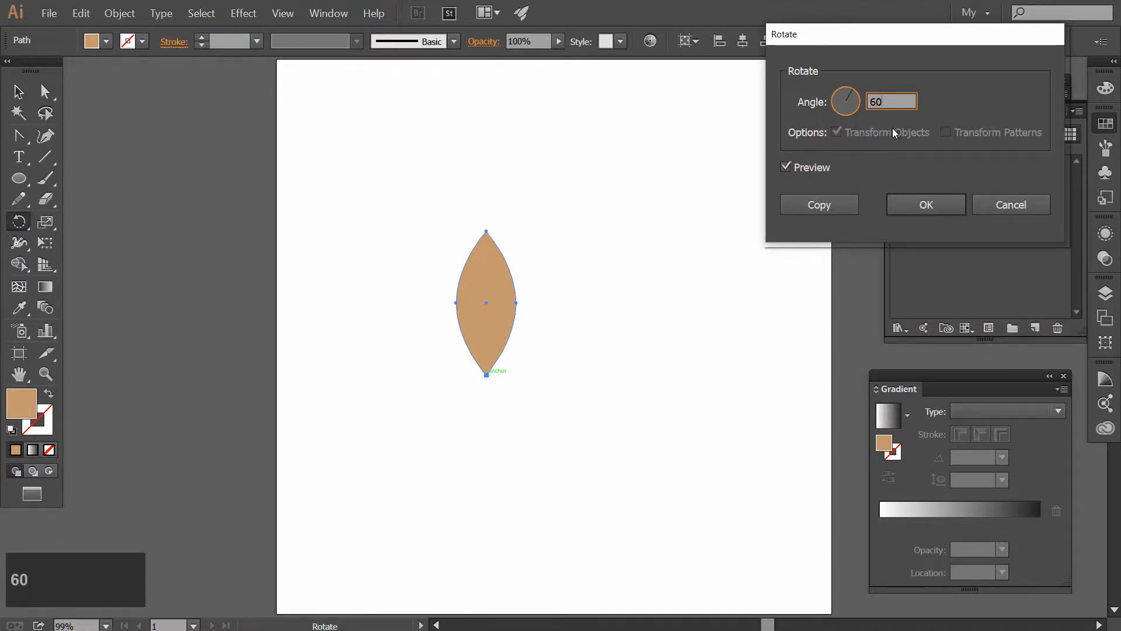
left_click(795, 198)
Repeat the rotated copy four times to complete a flower of six petals
key("ctrl+d")
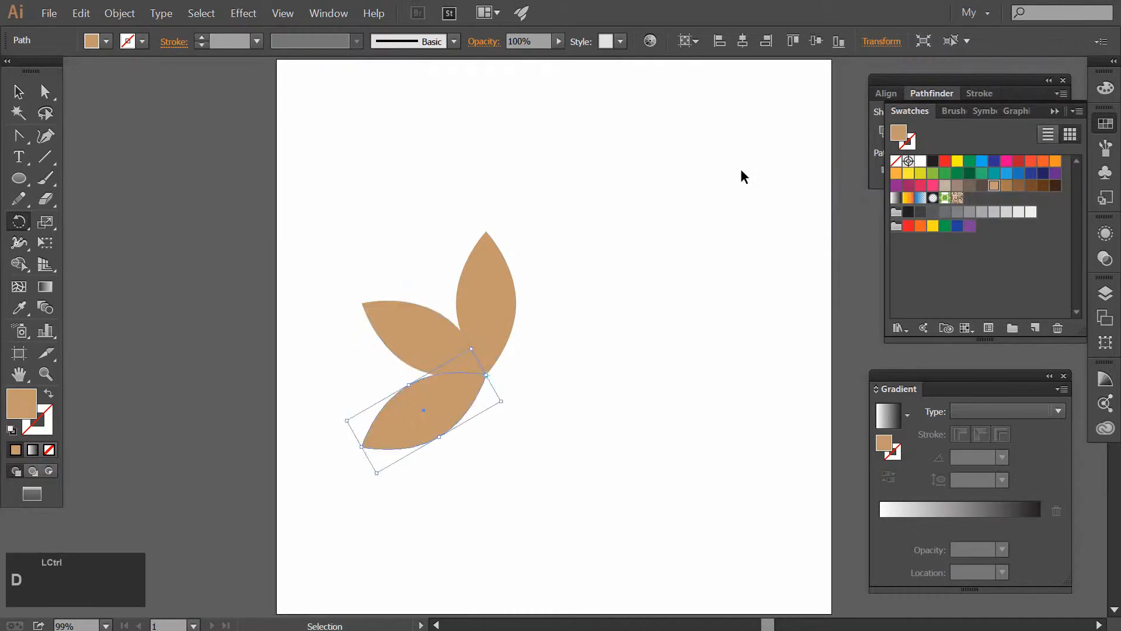
key("ctrl+d")
key("ctrl+d")
key("ctrl+d")
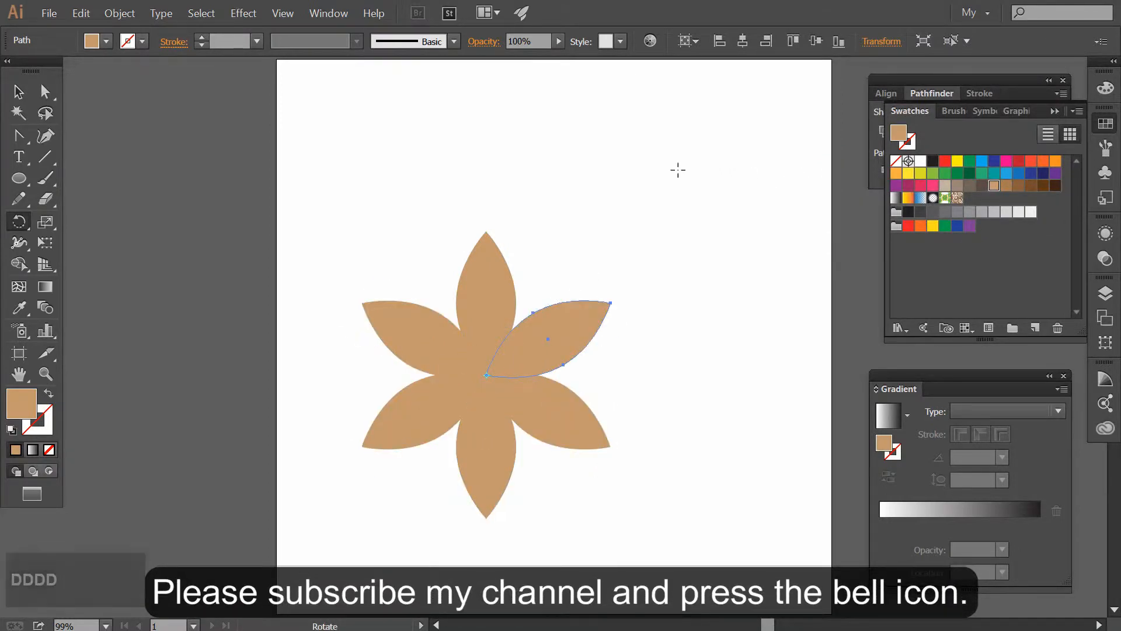
Nudge the two right-hand petals two large increments outward, and the two left-hand petals the same distance the other way
left_click(18, 91)
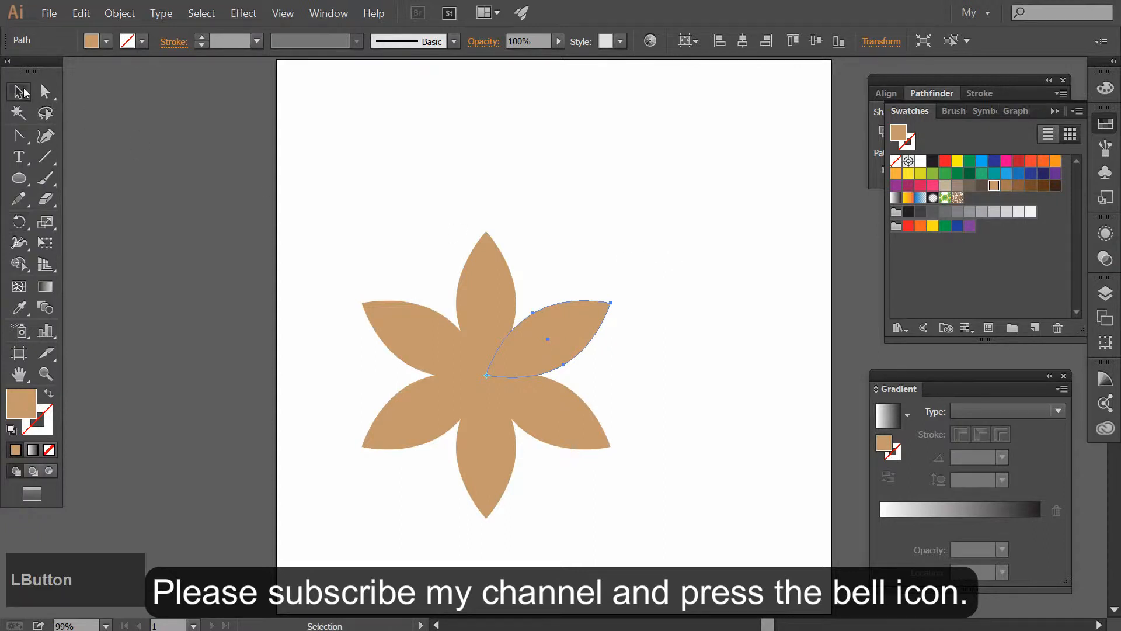
left_click(686, 252)
left_click_drag(685, 245, 562, 466)
key("shift+Right")
key("shift+Right")
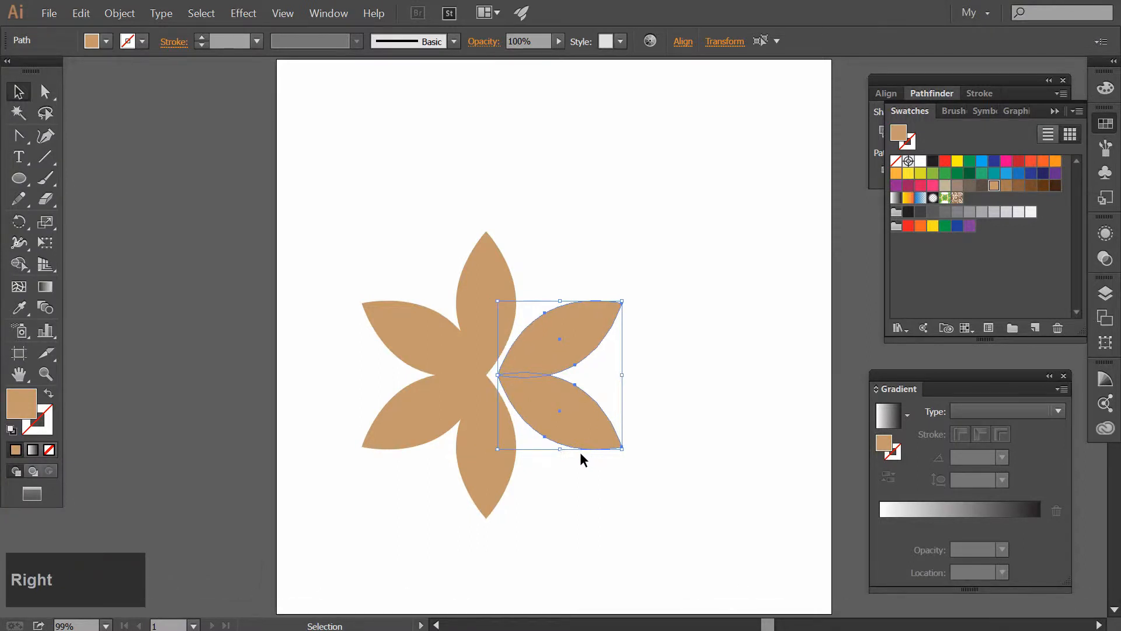
left_click_drag(310, 234, 418, 485)
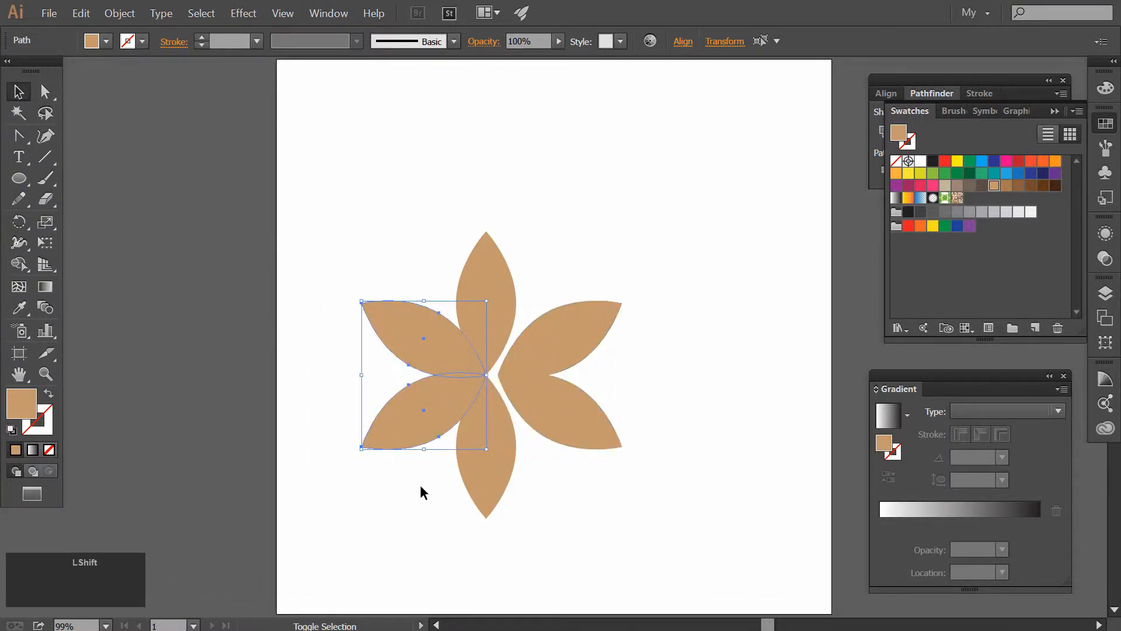
key("shift+Left")
key("shift+Left")
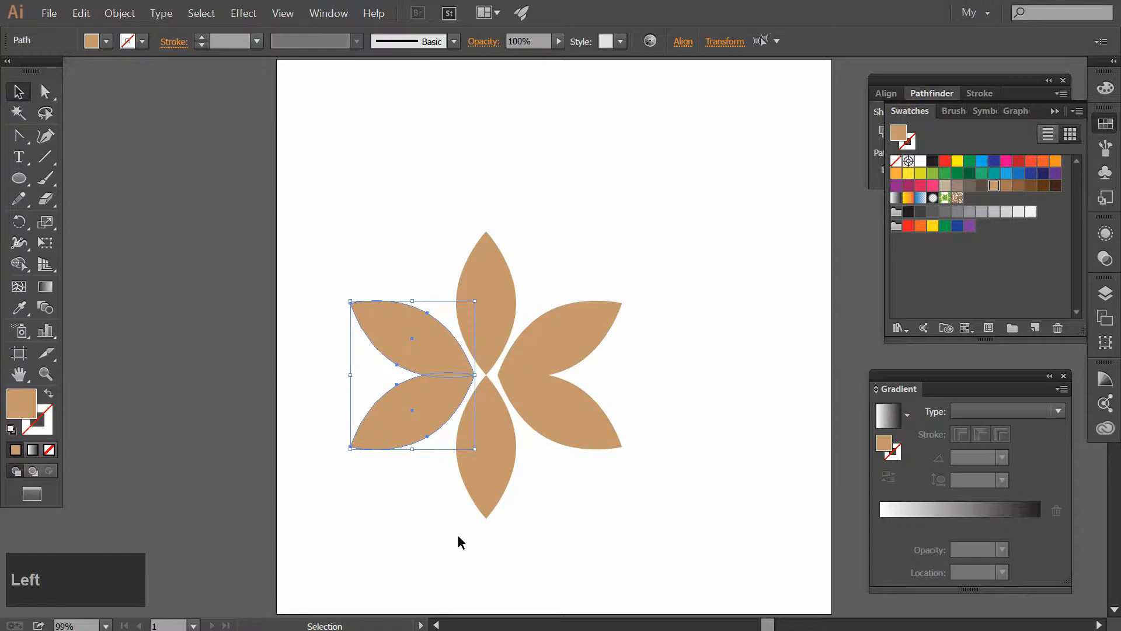
Nudge the bottom petal down and the top petal up, two large increments each, to open a gap at the center
left_click_drag(492, 510, 468, 464)
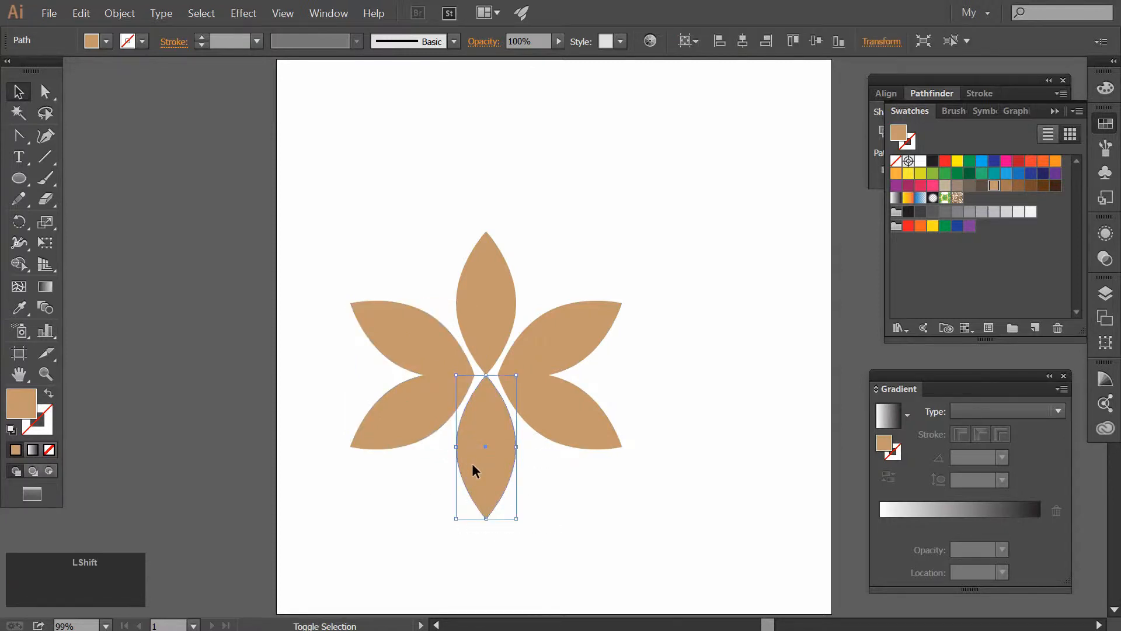
key("shift+Down")
key("shift+Down")
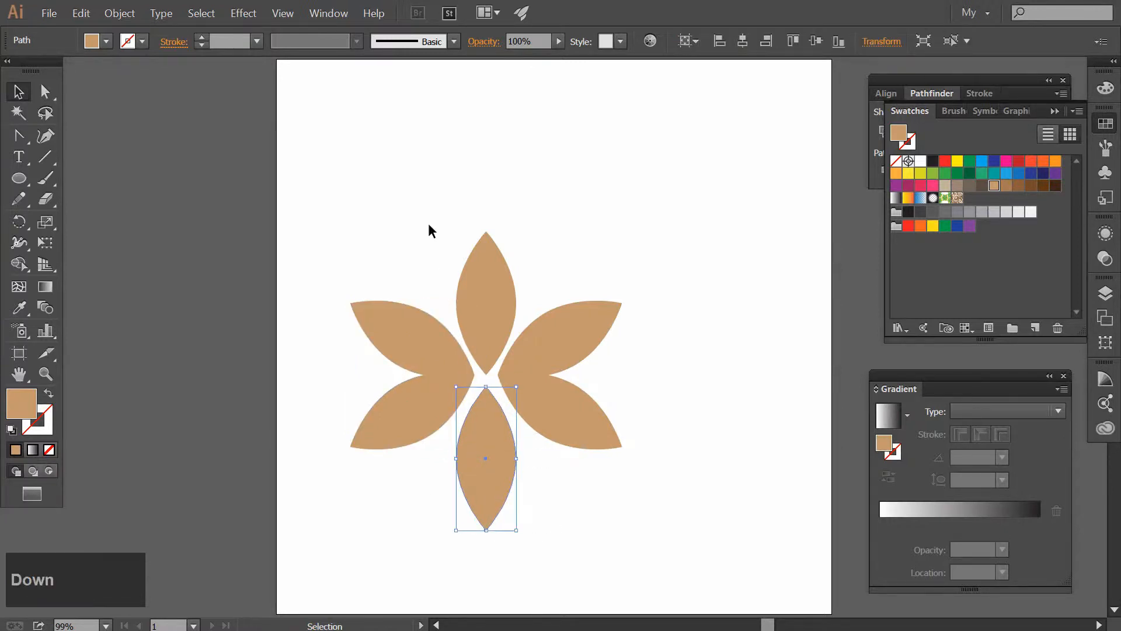
left_click_drag(432, 199, 536, 266)
key("shift+Up")
key("shift+Up")
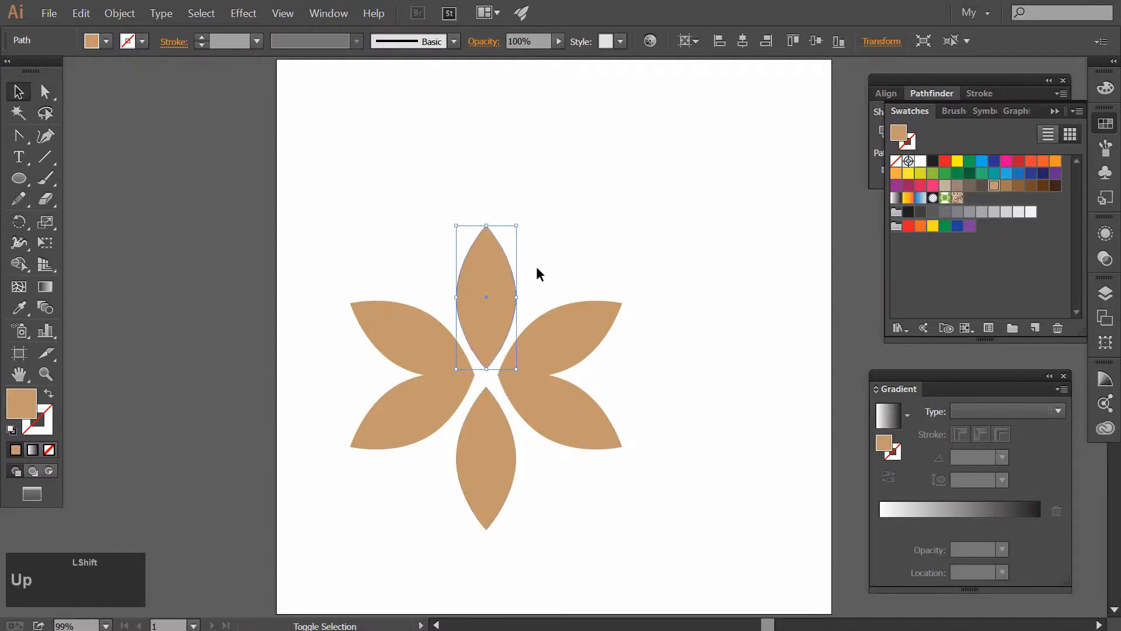
left_click(682, 257)
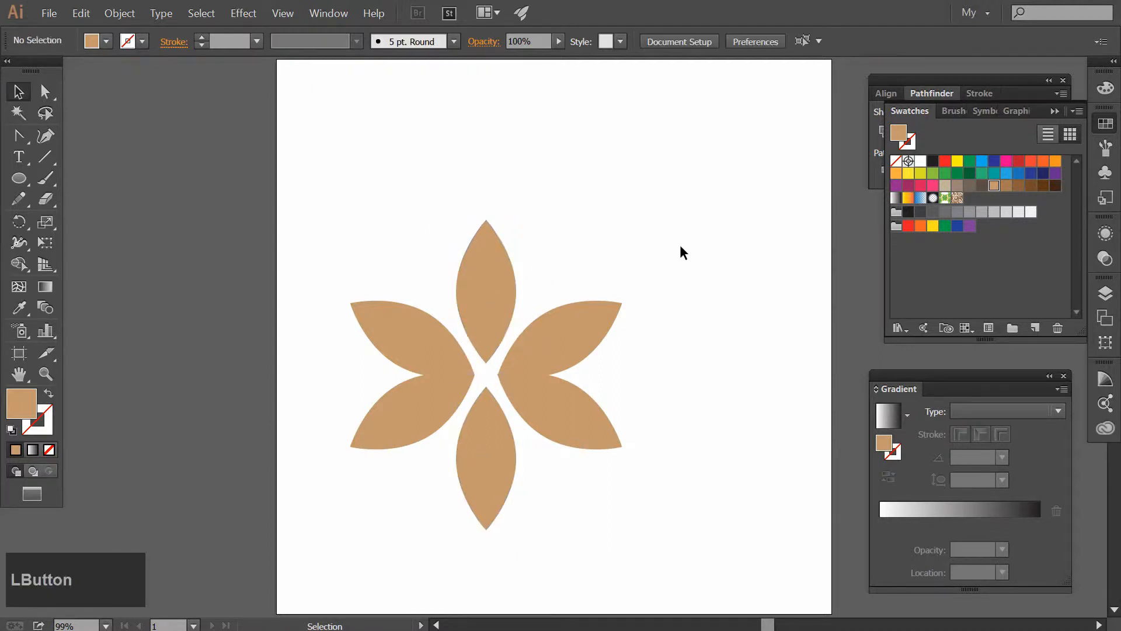
Draw a small circle, fill it with black and place it centered in the lower part of the top petal
left_click(19, 177)
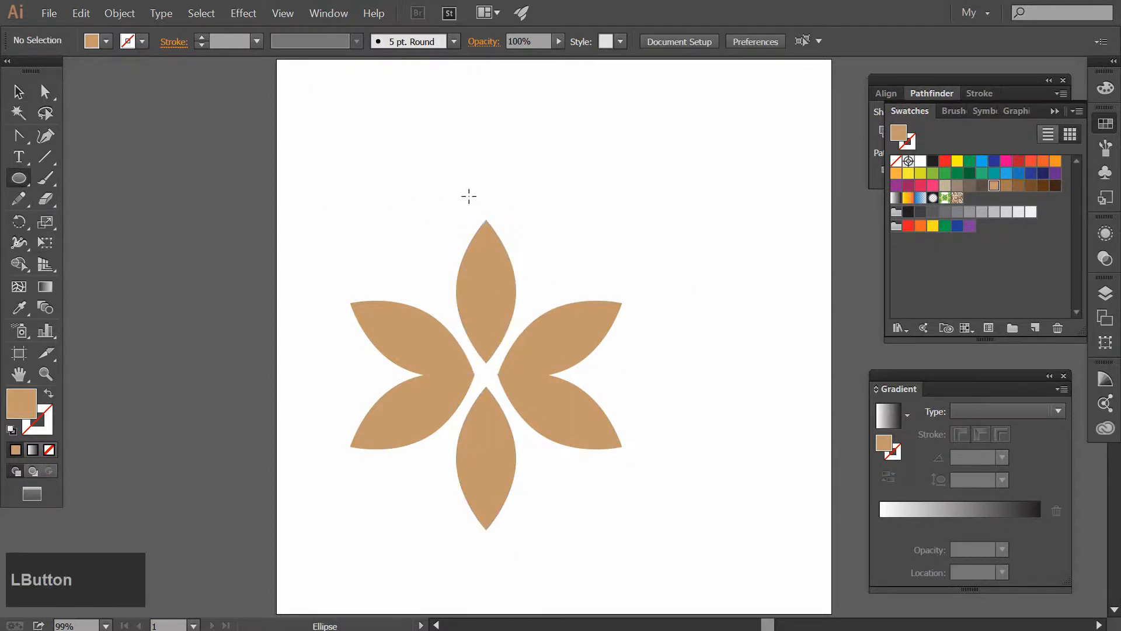
left_click_drag(421, 156, 446, 183)
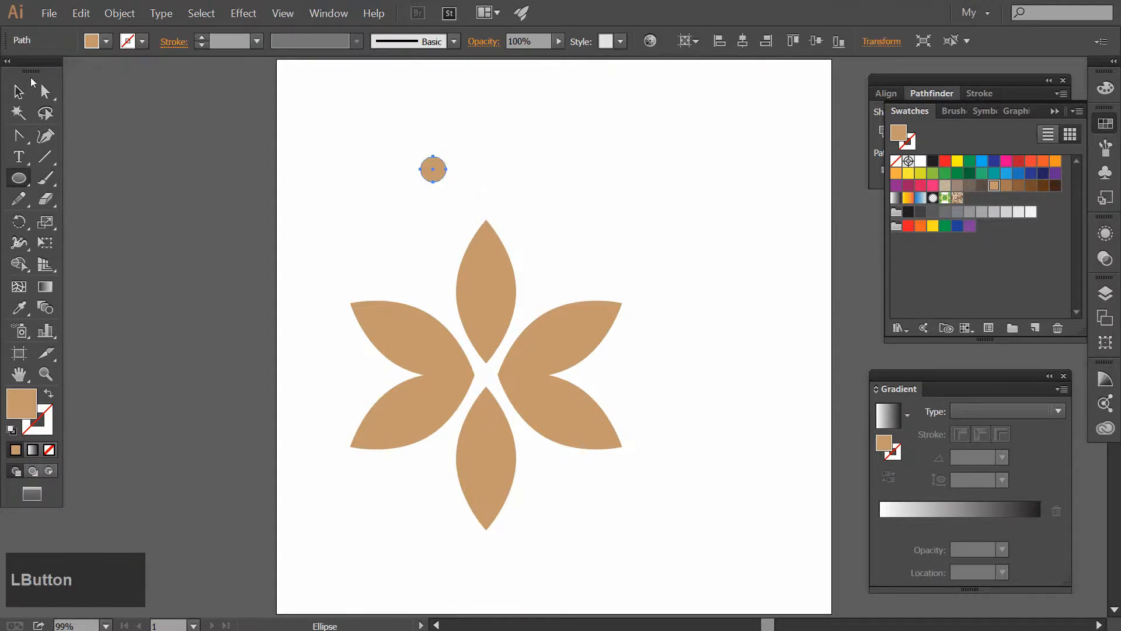
left_click(18, 92)
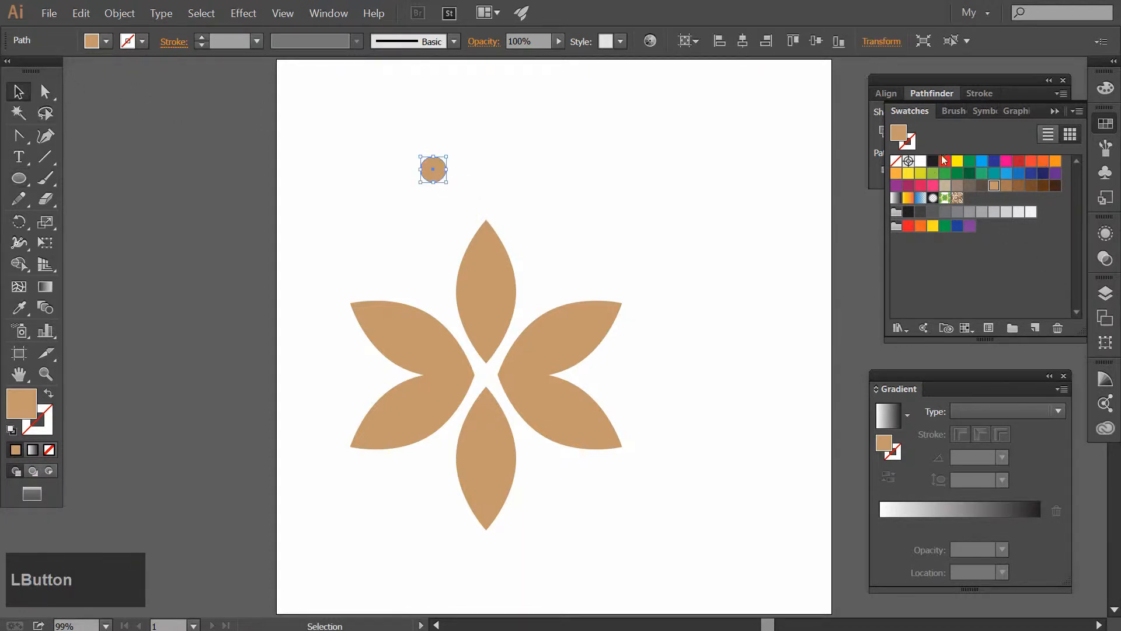
left_click(936, 160)
left_click_drag(444, 177, 492, 322)
left_click(576, 243)
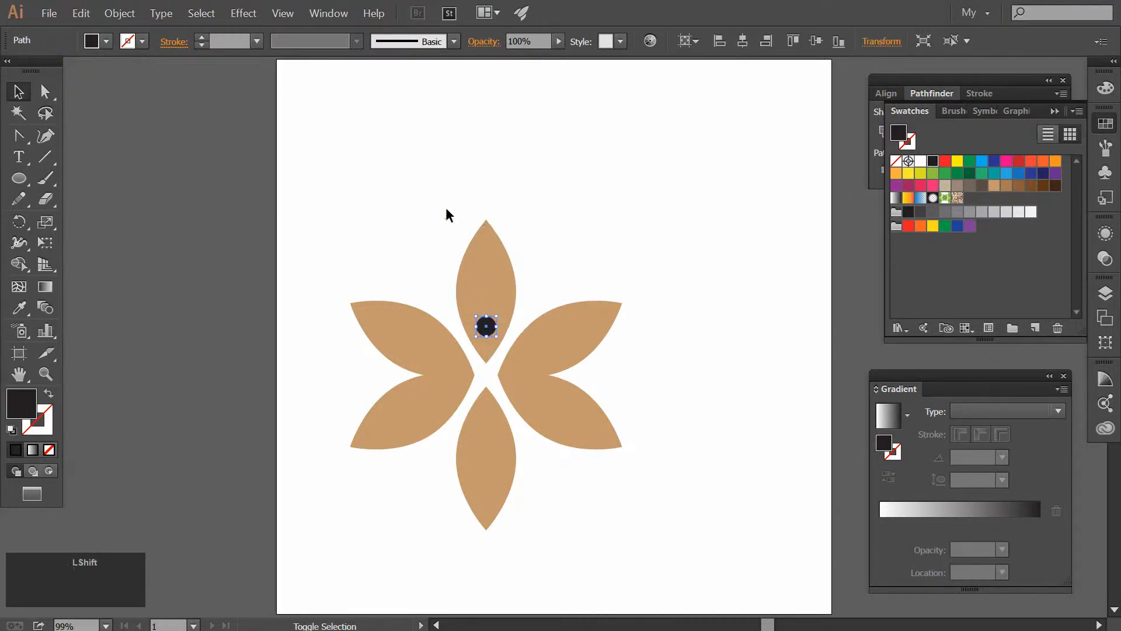
Cut the small black circle out of the top petal with Minus Front
left_click(482, 250, "shift")
left_click(932, 93)
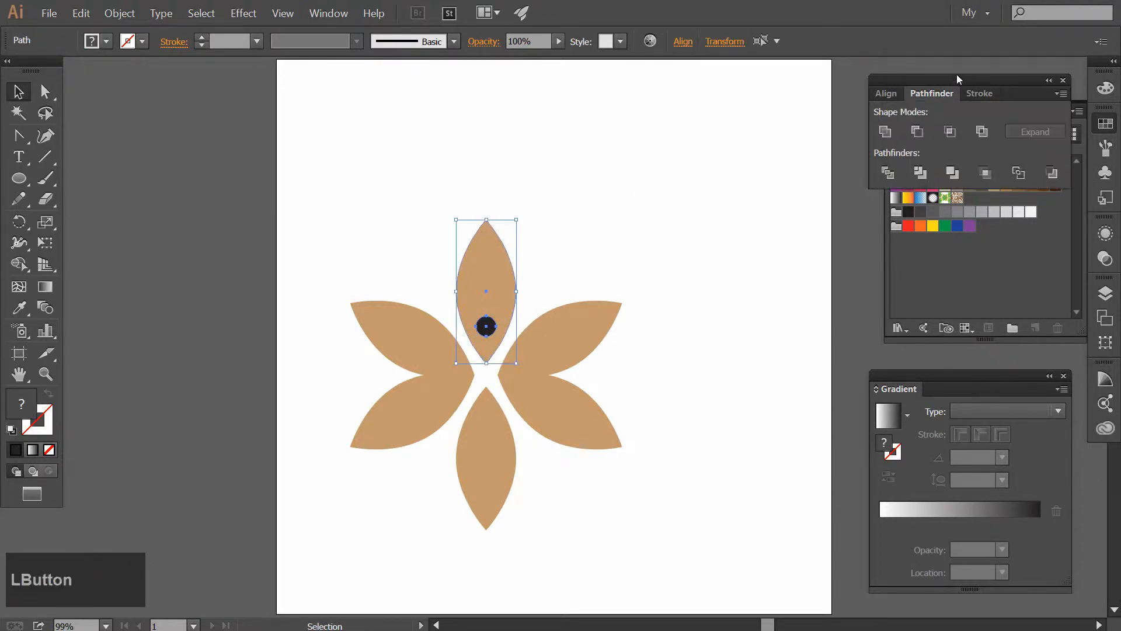
left_click(918, 132)
left_click(779, 182)
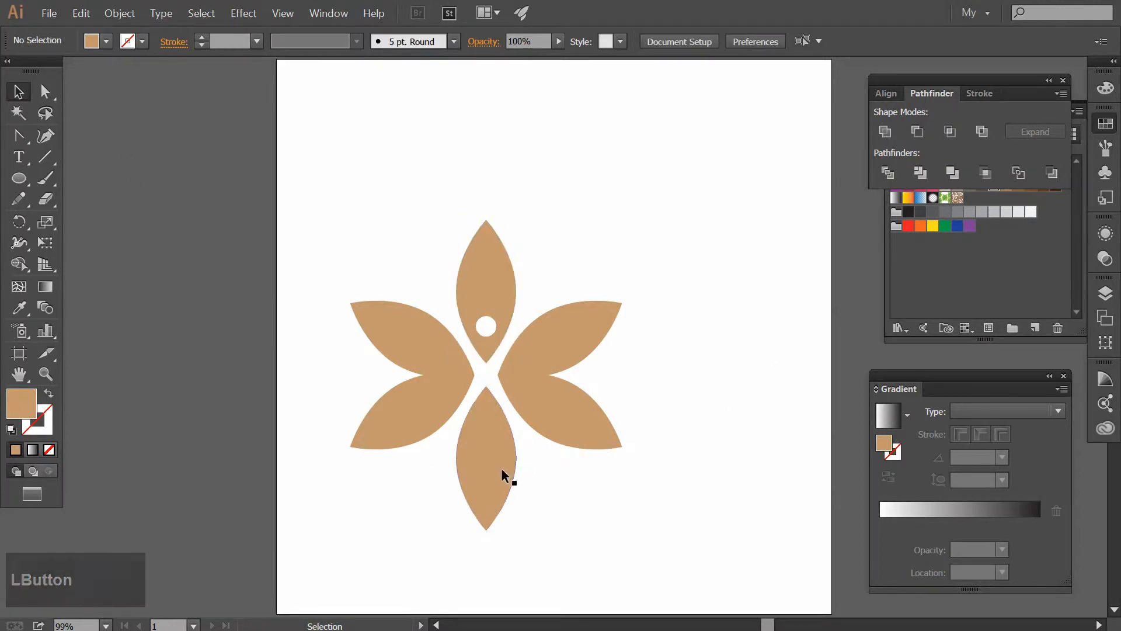
Draw a large circle nearly as wide as the flower and move it clear of the petals, beyond the artboard's upper-left corner
left_click(18, 179)
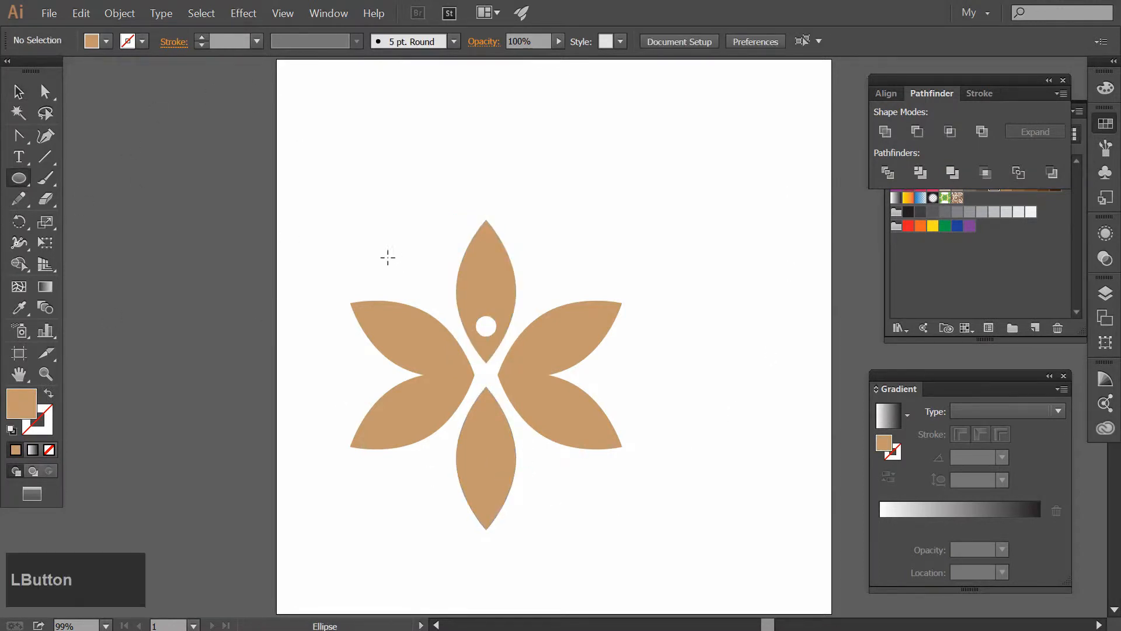
left_click_drag(383, 244, 601, 504)
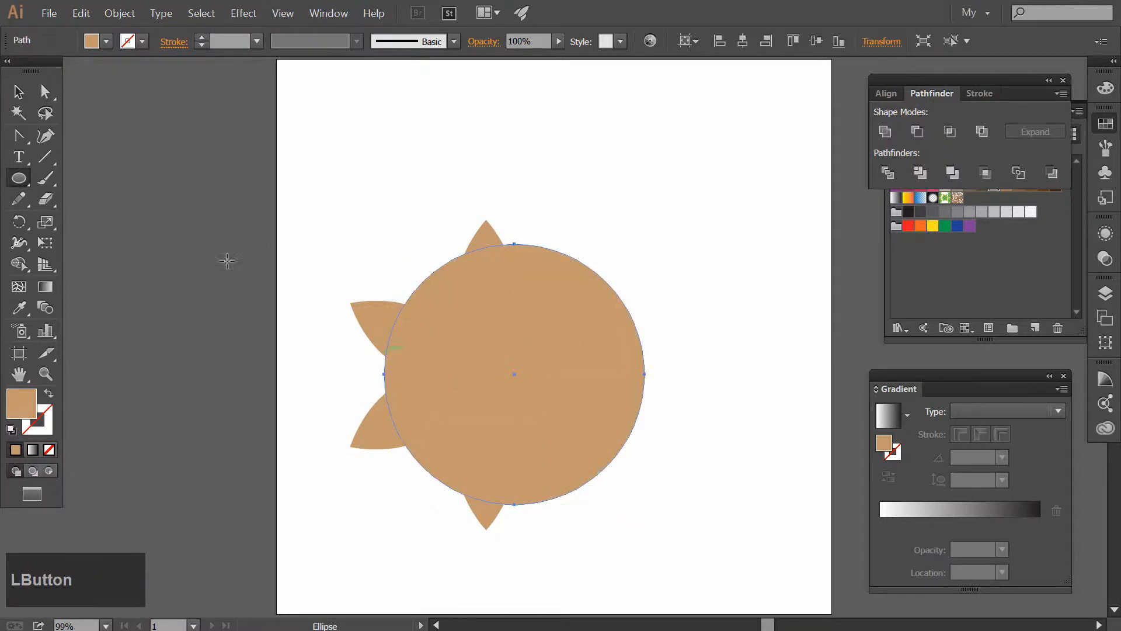
key("v")
left_click_drag(500, 368, 216, 95)
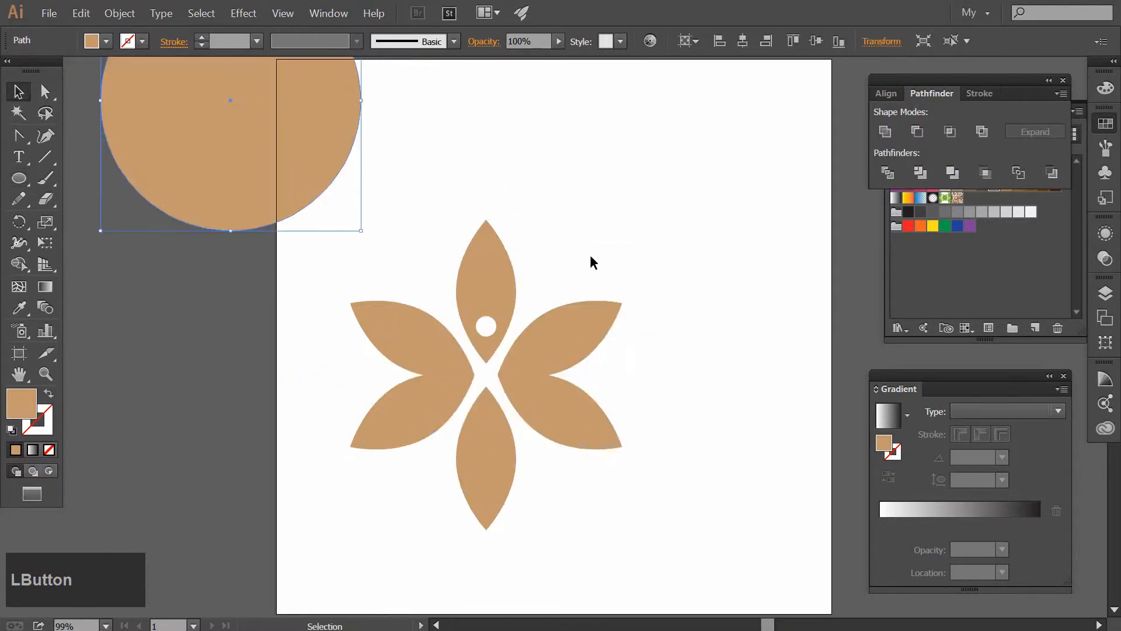
Group all six petals together
left_click_drag(710, 237, 424, 460)
key("ctrl")
right_click(485, 401)
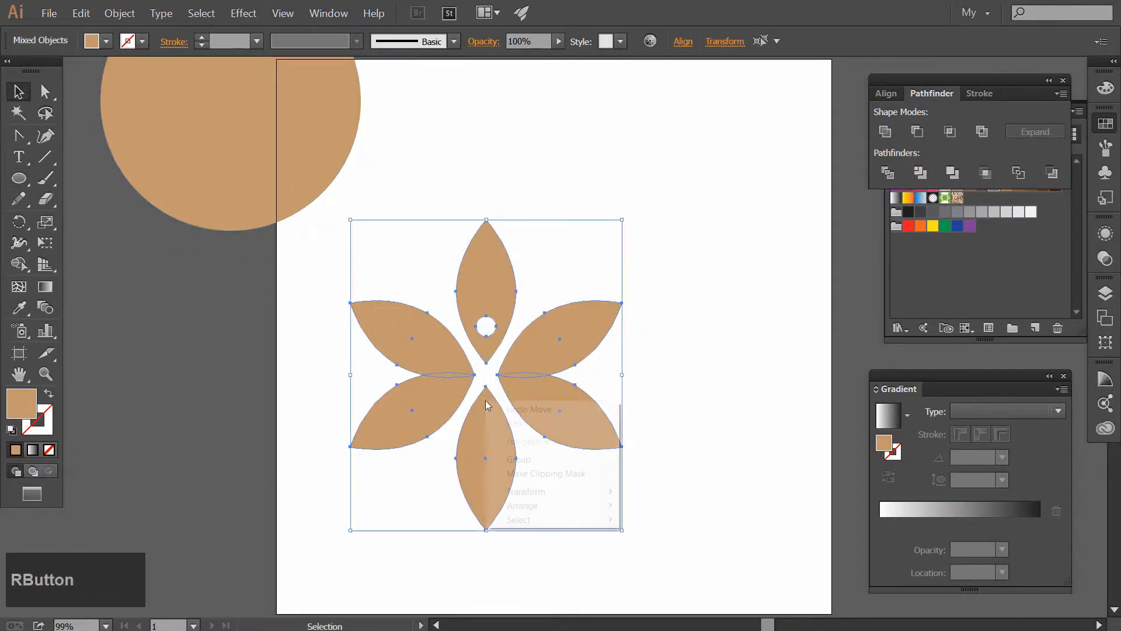
left_click(525, 459)
Move the large circle over the flower and turn its tan fill into a 10 pt stroke with no fill
left_click_drag(298, 130, 553, 413)
left_click(50, 393)
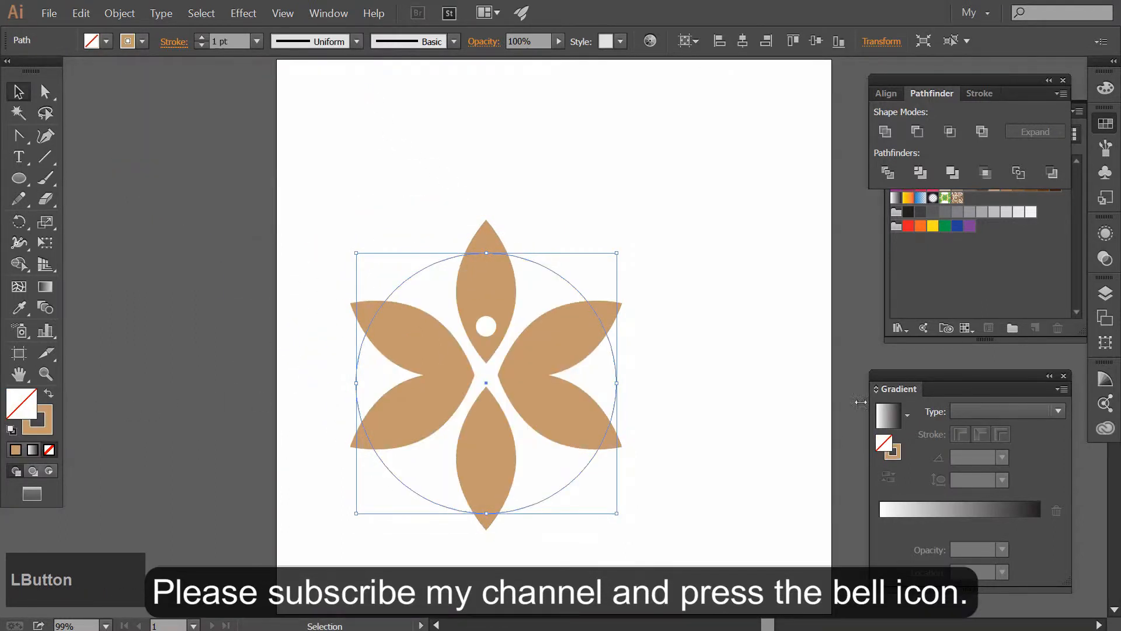
left_click(202, 37)
left_click(202, 38)
left_click(202, 37)
left_click(202, 37)
left_click(202, 38)
left_click(202, 38)
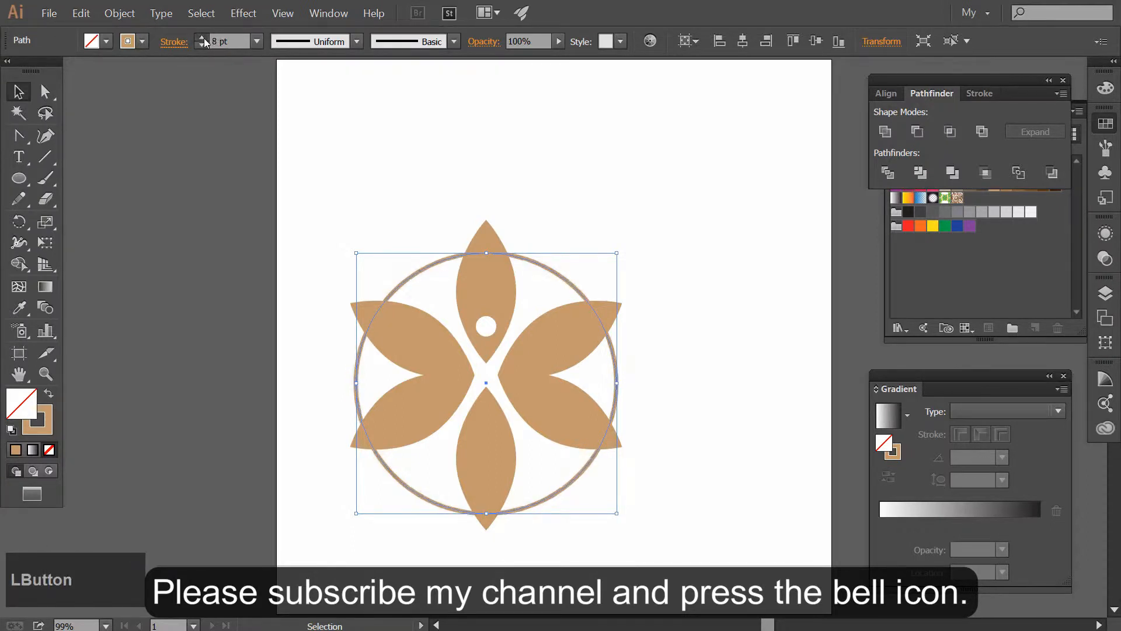
left_click(202, 38)
left_click(202, 37)
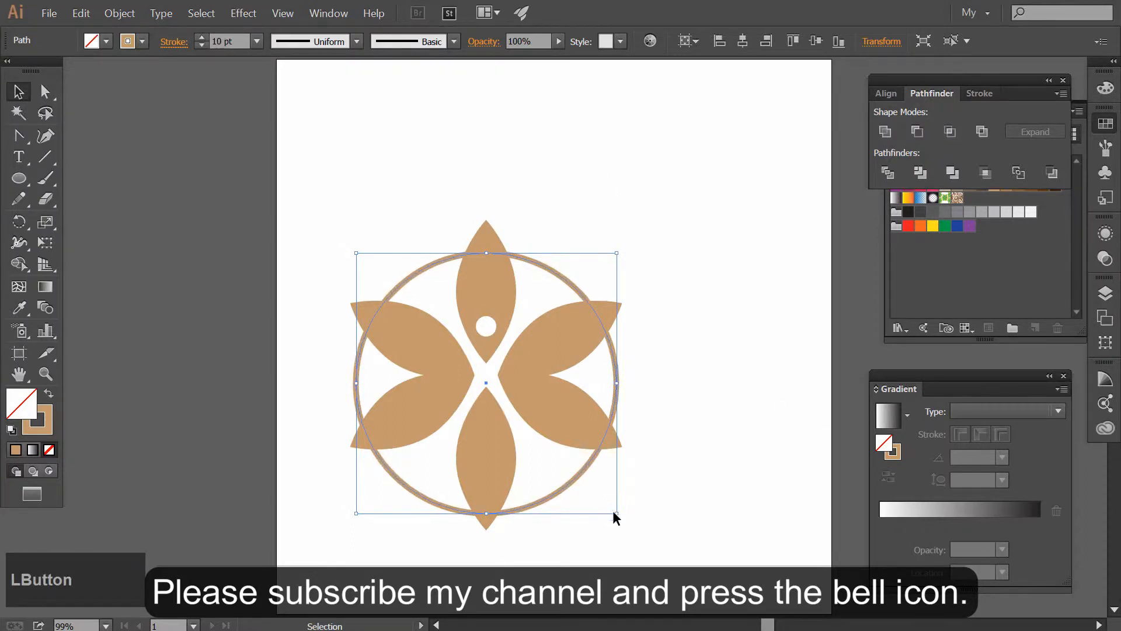
Scale the ring down slightly around its center, and center the ring and petal group horizontally and vertically on the artboard
left_click_drag(616, 514, 604, 498)
left_click(706, 564)
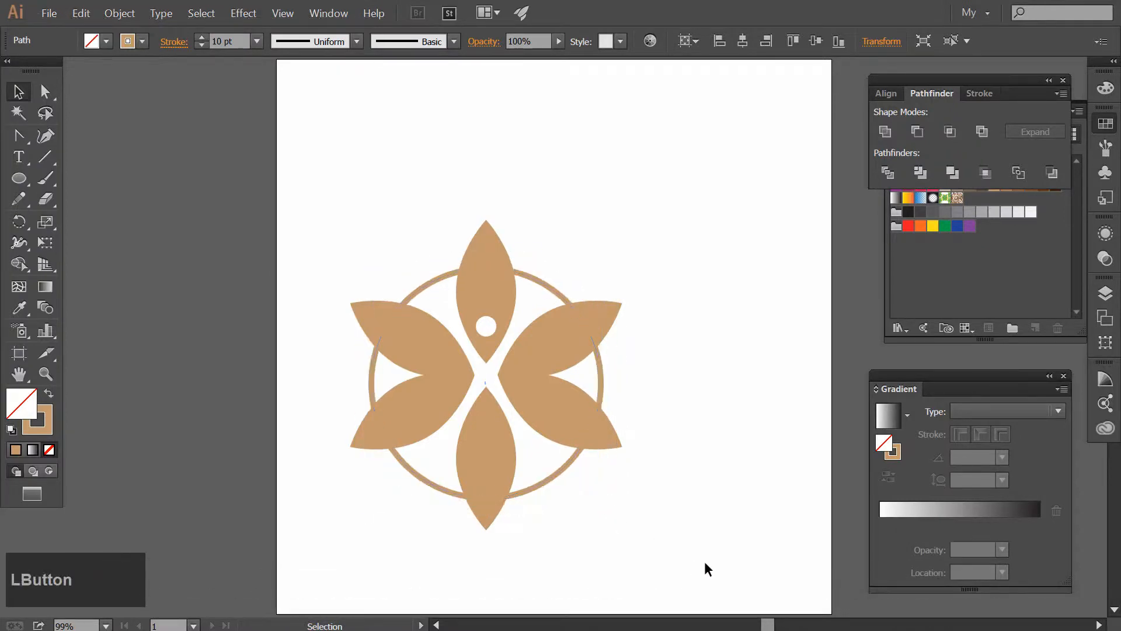
left_click_drag(695, 558, 318, 244)
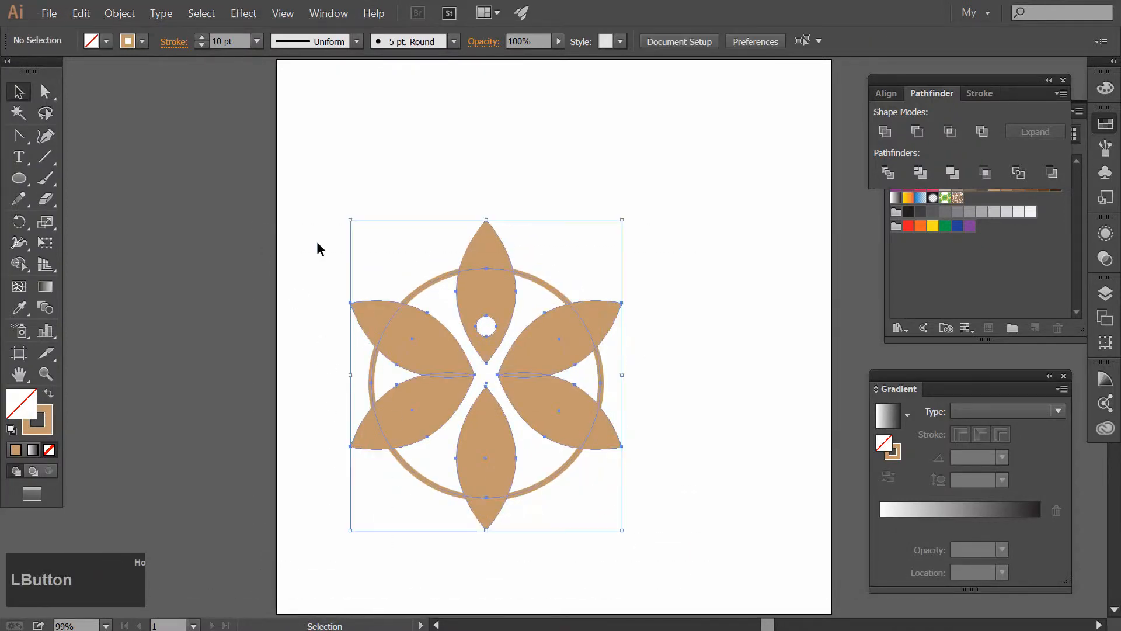
left_click(683, 42)
left_click(538, 86)
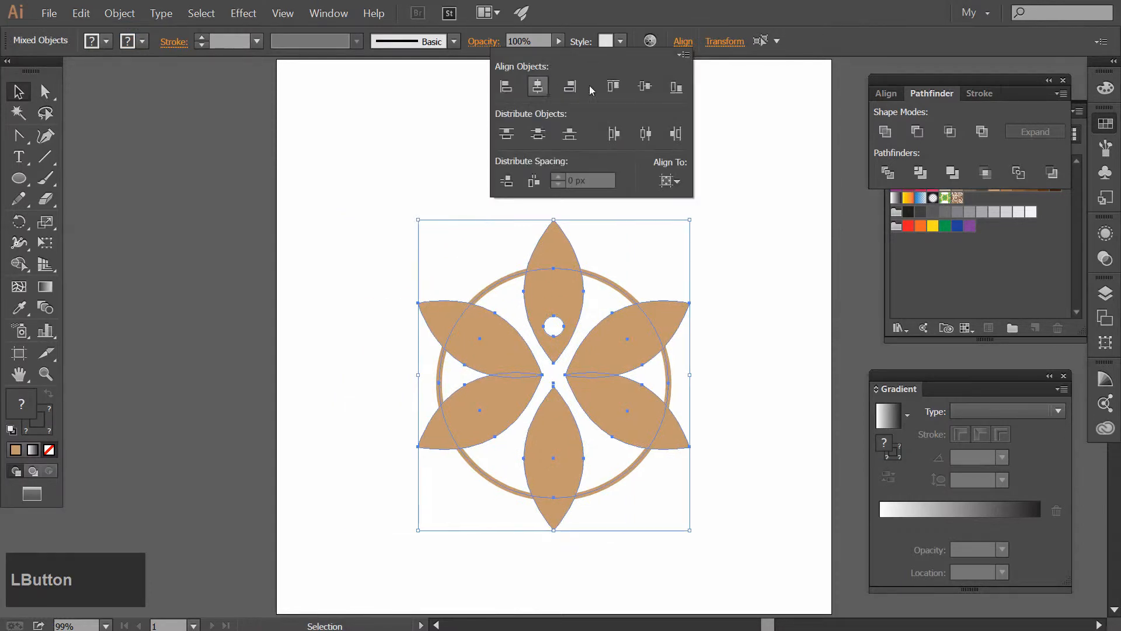
left_click(645, 86)
left_click(816, 301)
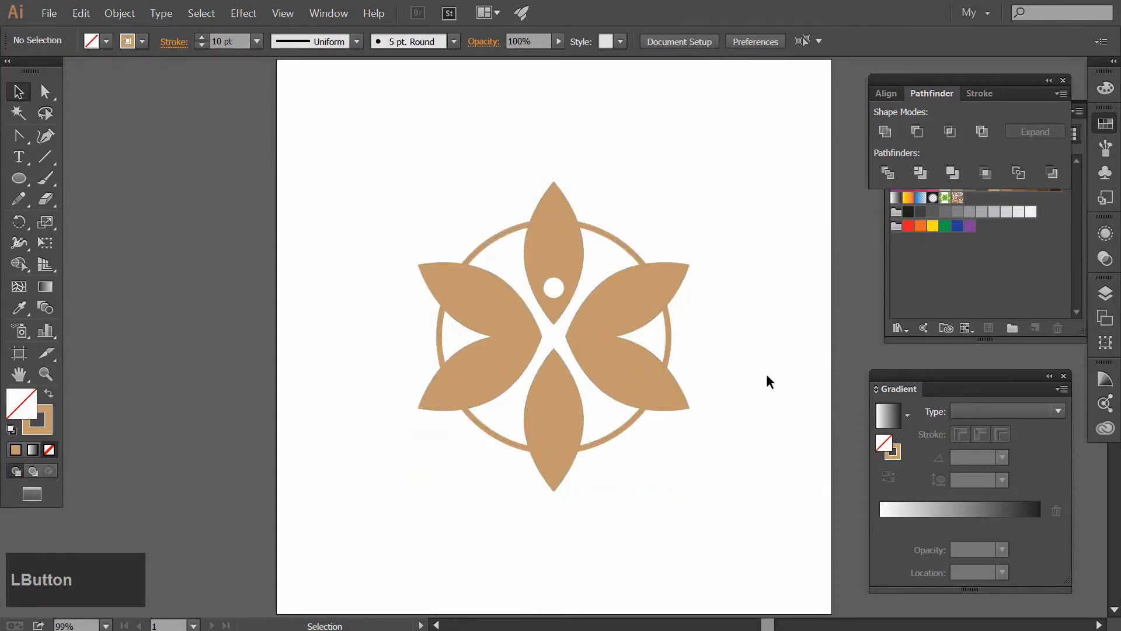
Scale the ring down a little more around its center
left_click(620, 432)
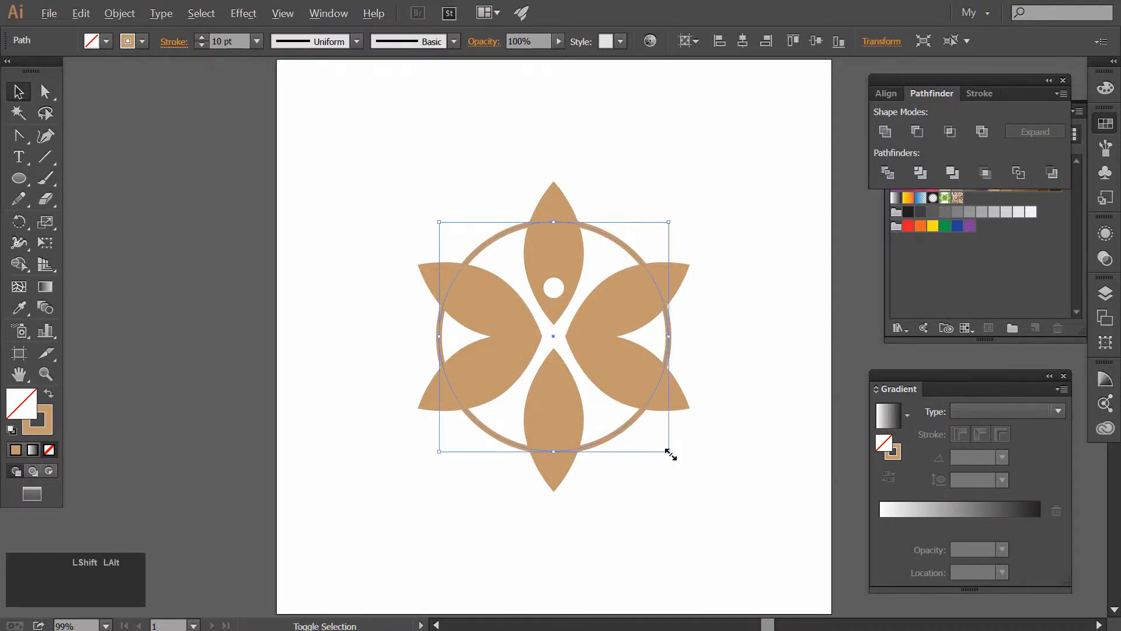
left_click_drag(671, 454, 664, 450)
left_click(695, 447)
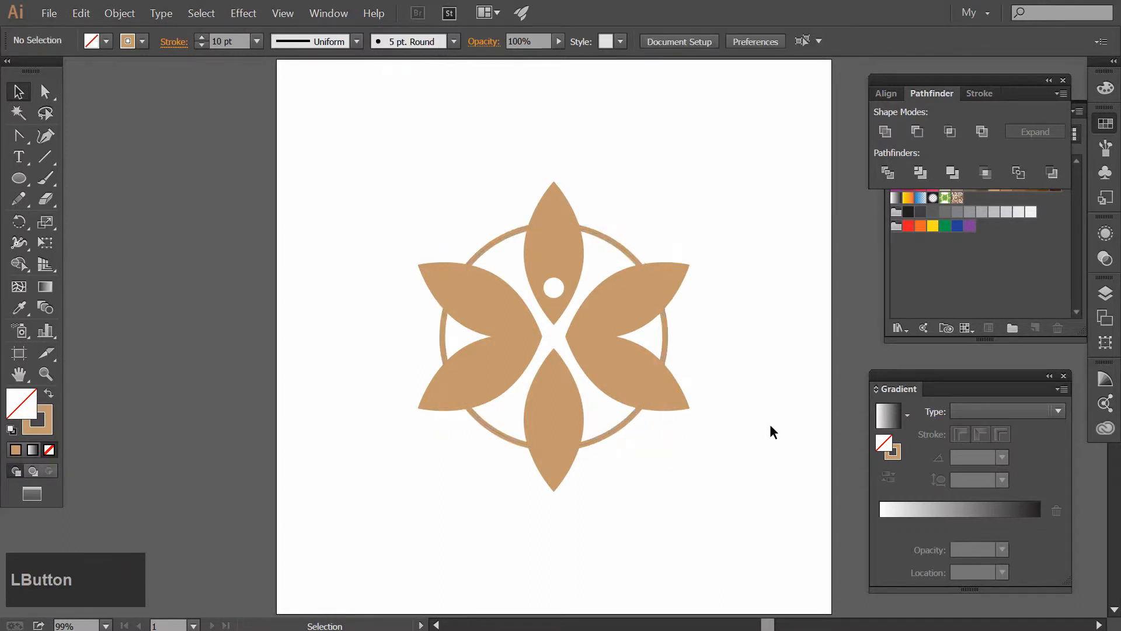
Expand the fill and stroke of the ring and the petal group
left_click_drag(797, 175, 397, 468)
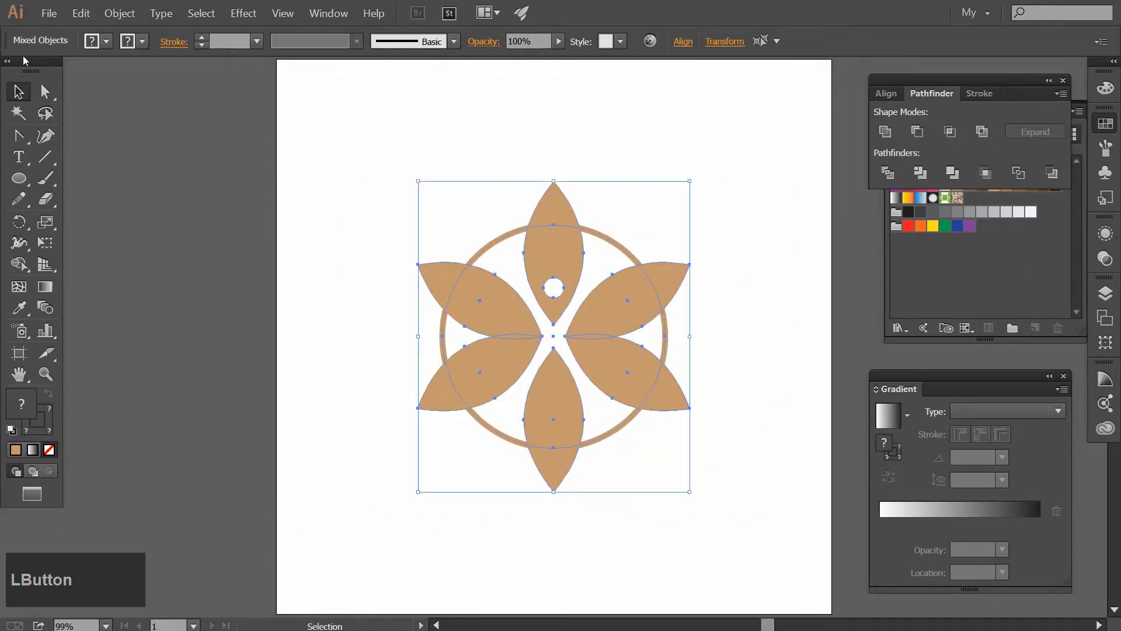
left_click(120, 13)
left_click(123, 149)
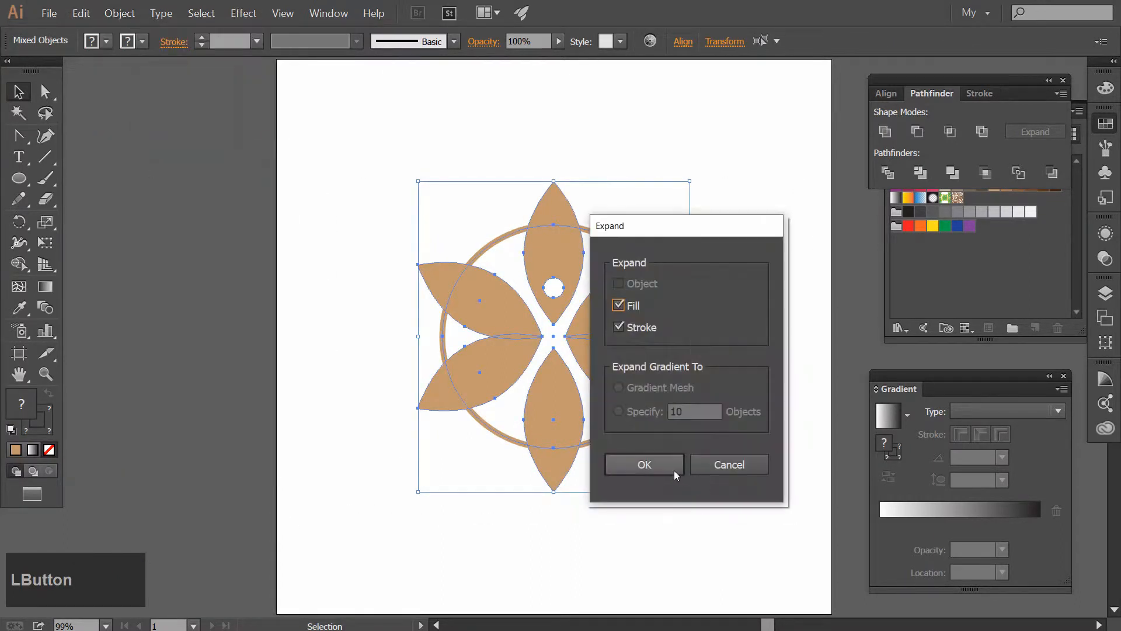
left_click(645, 465)
left_click(442, 145)
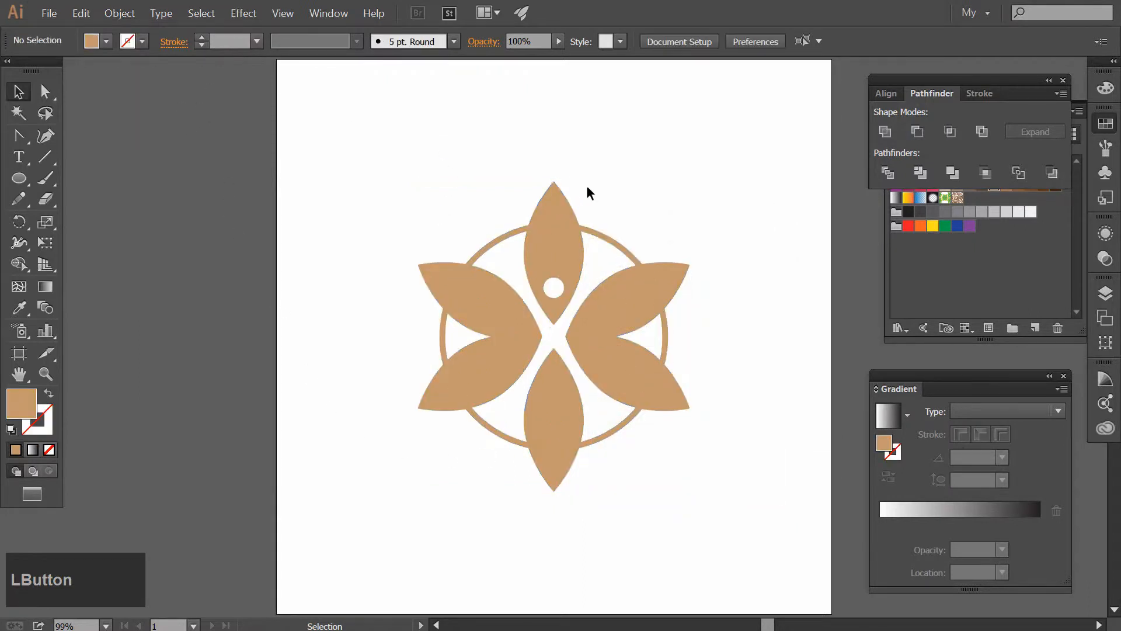
Offset the path of the petal group by 10 px with miter joins and a miter limit of 4
left_click(558, 199)
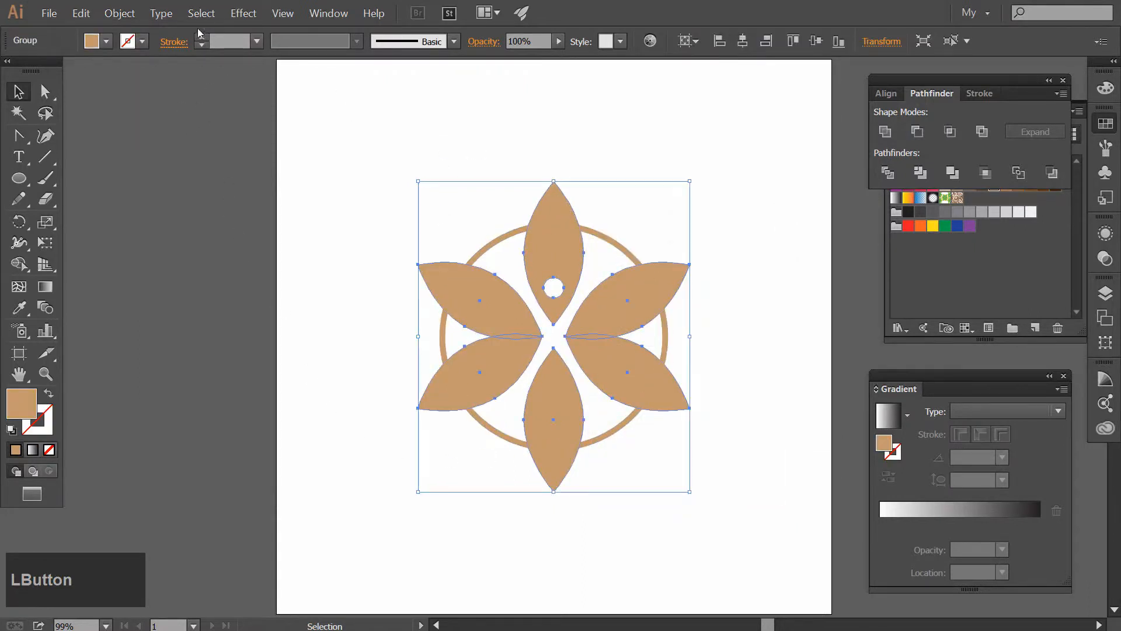
left_click(120, 13)
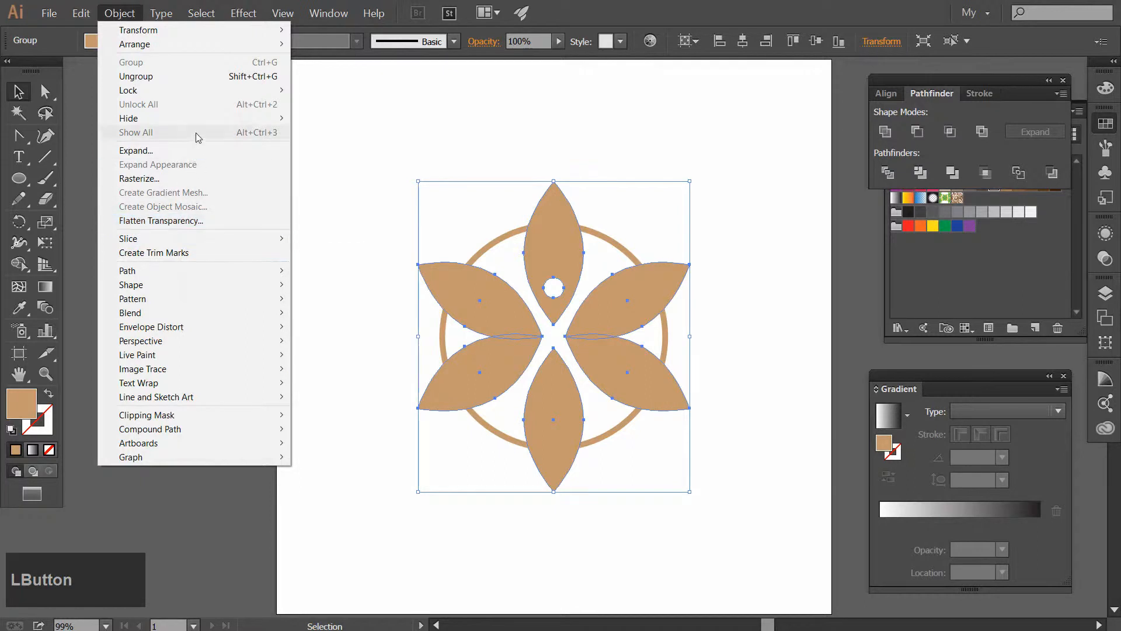
mouse_move(280, 270)
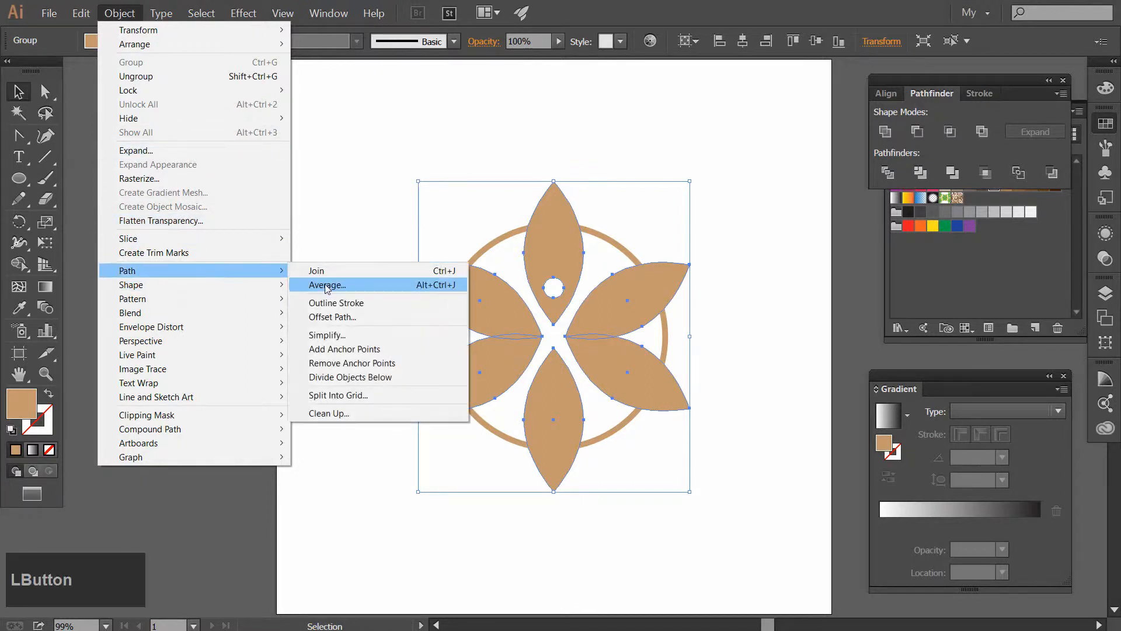
left_click(330, 316)
left_click(825, 272)
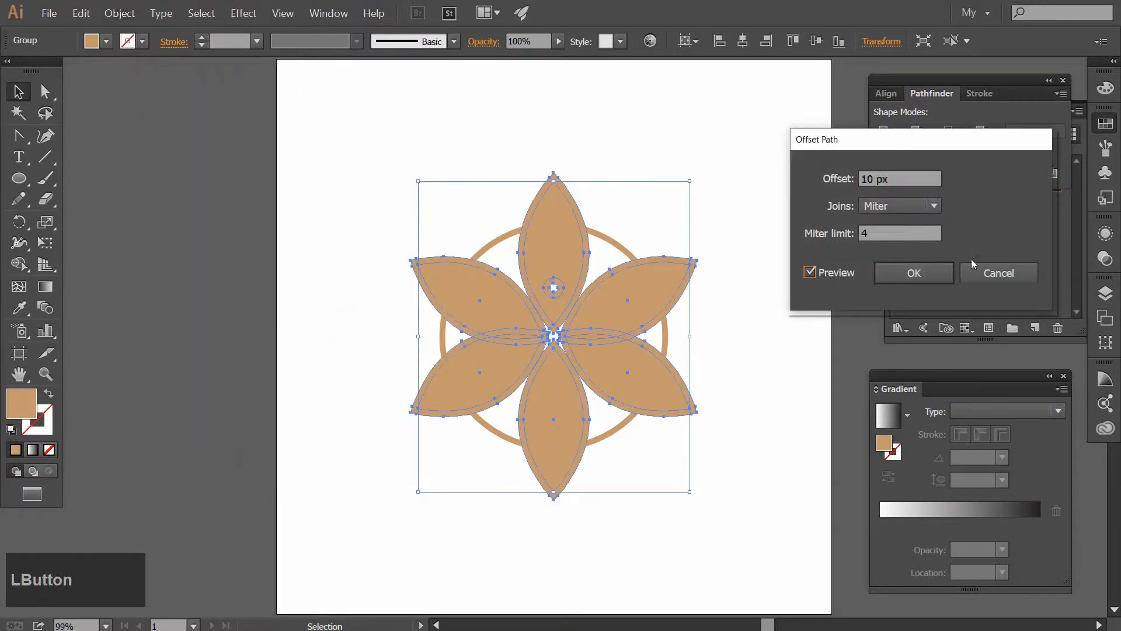
left_click(944, 275)
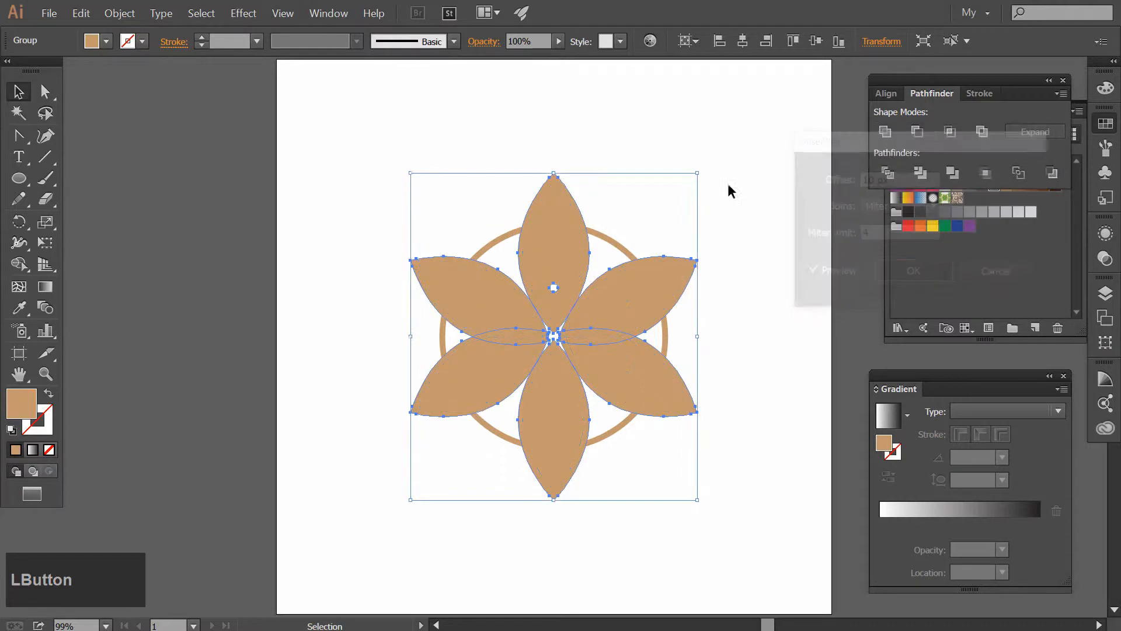
Combine the offset petals and the ring with the Exclude shape mode, and ungroup the result
left_click(487, 246, "shift")
left_click(985, 137)
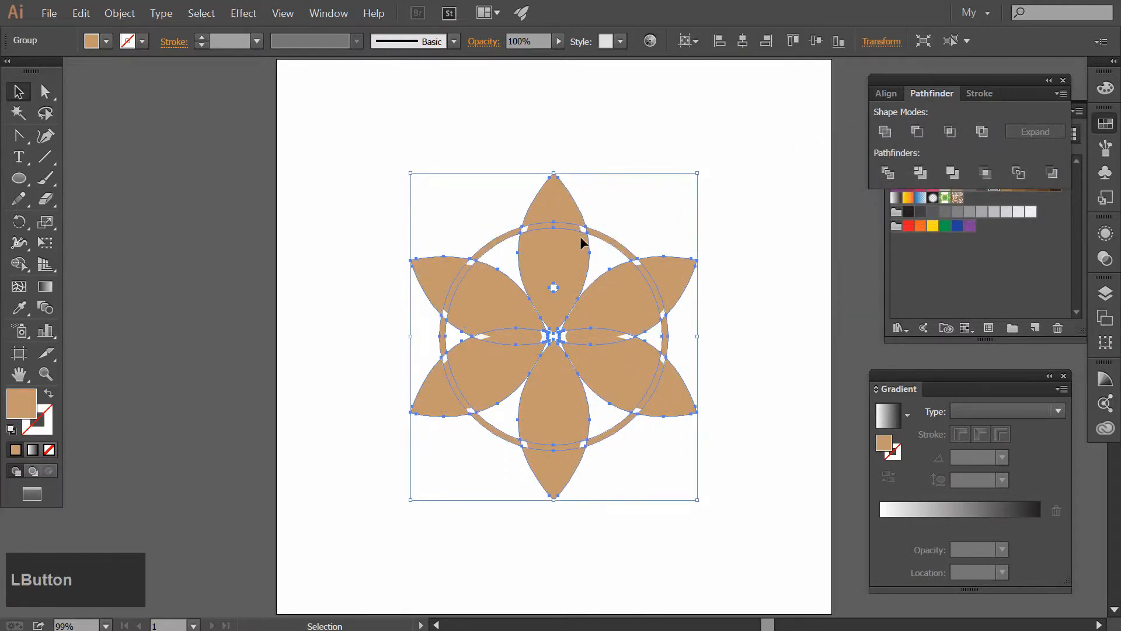
right_click(574, 216)
left_click(623, 289)
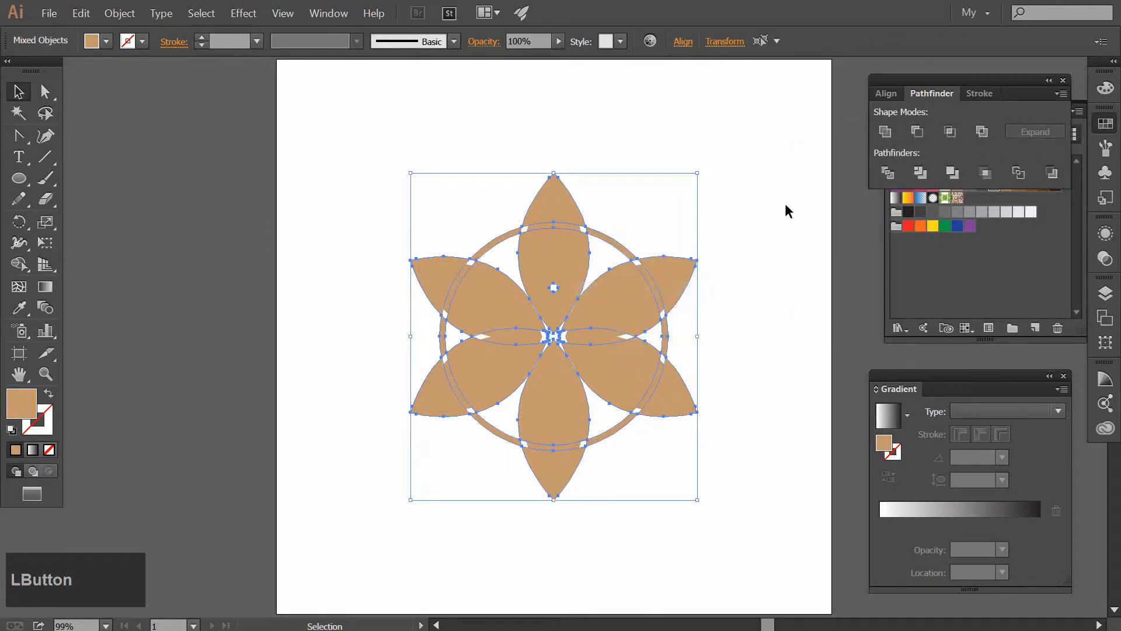
left_click(785, 203)
Delete the enlarged offset pieces around the top petal and the two left petals
left_click(558, 265)
key("Delete")
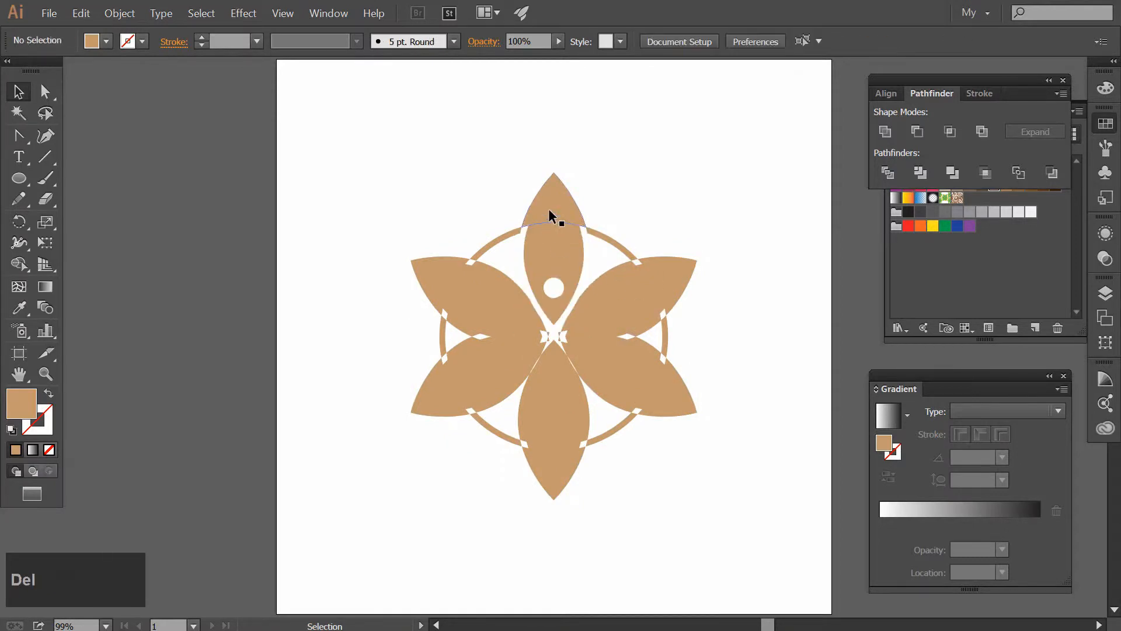
left_click(550, 215)
key("Delete")
left_click(466, 304)
key("Delete")
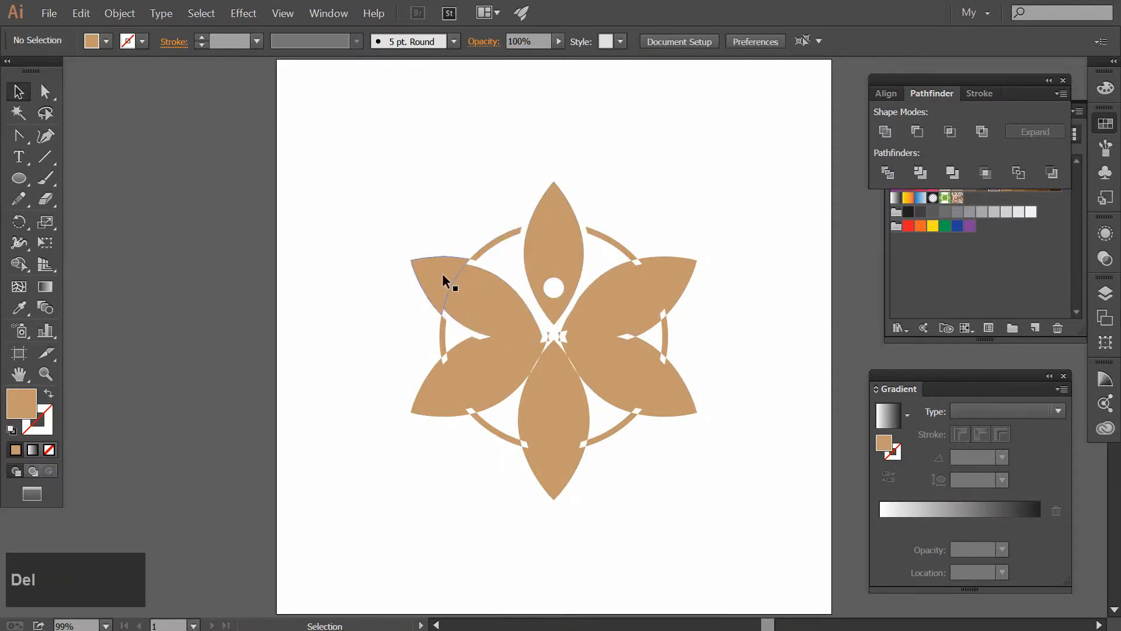
left_click(443, 274)
key("Delete")
left_click(485, 366)
key("Delete")
left_click(436, 387)
key("Delete")
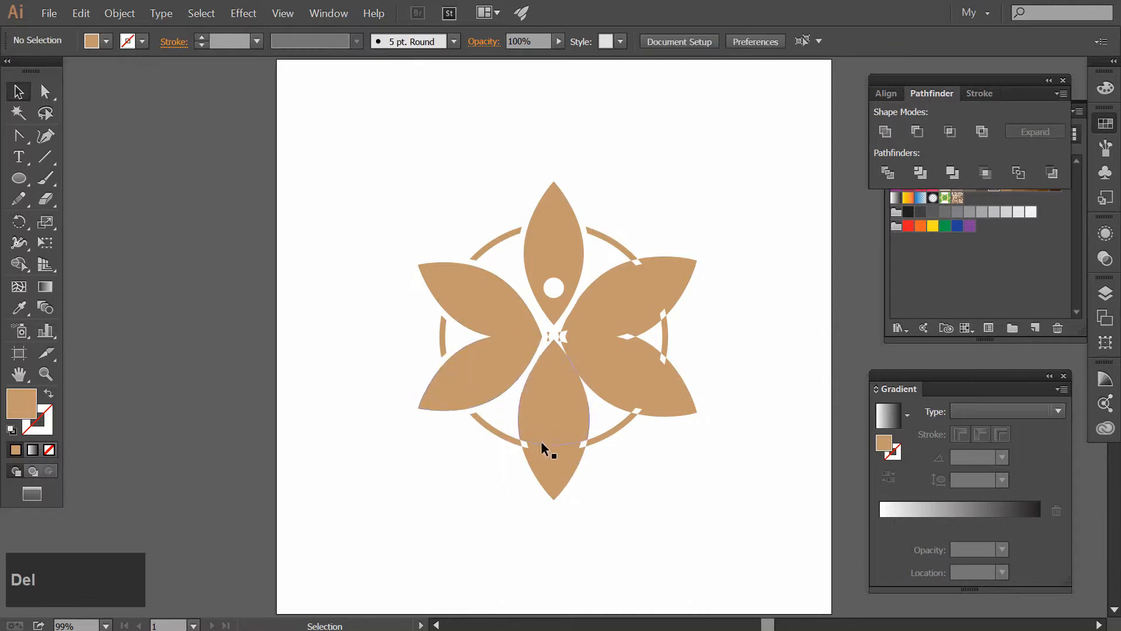
Delete the offset pieces around the bottom and right petals and the small leftover fragments in the flower's center
left_click(549, 439)
key("Delete")
left_click(578, 412)
key("Delete")
left_click(647, 381)
key("Delete")
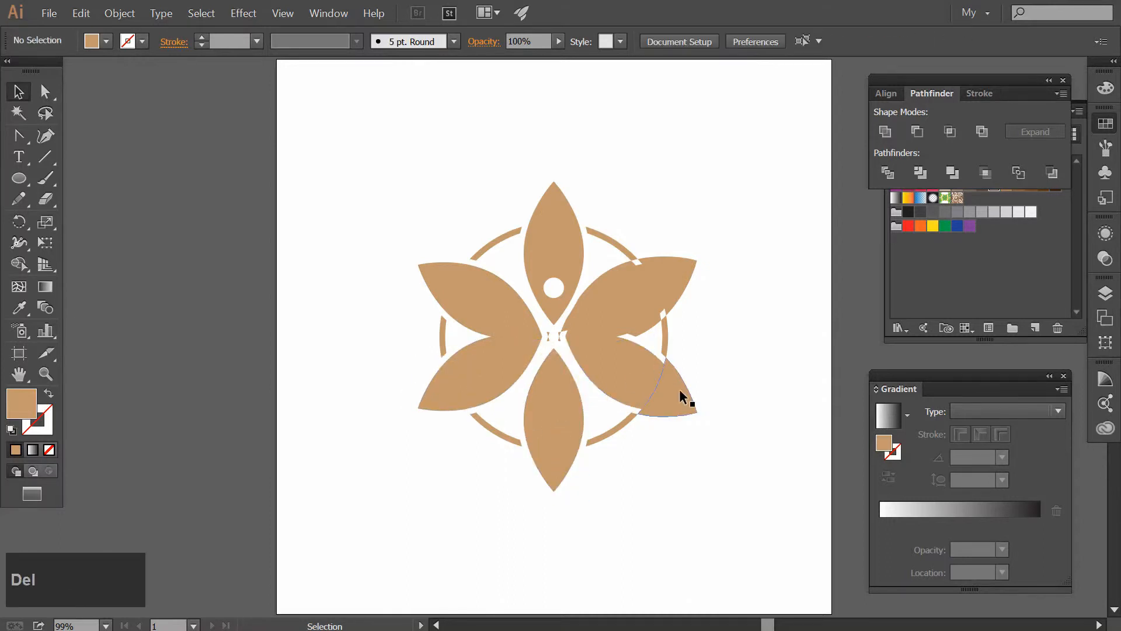
left_click(679, 389)
key("Delete")
left_click(631, 311)
key("Delete")
left_click(673, 283)
key("Delete")
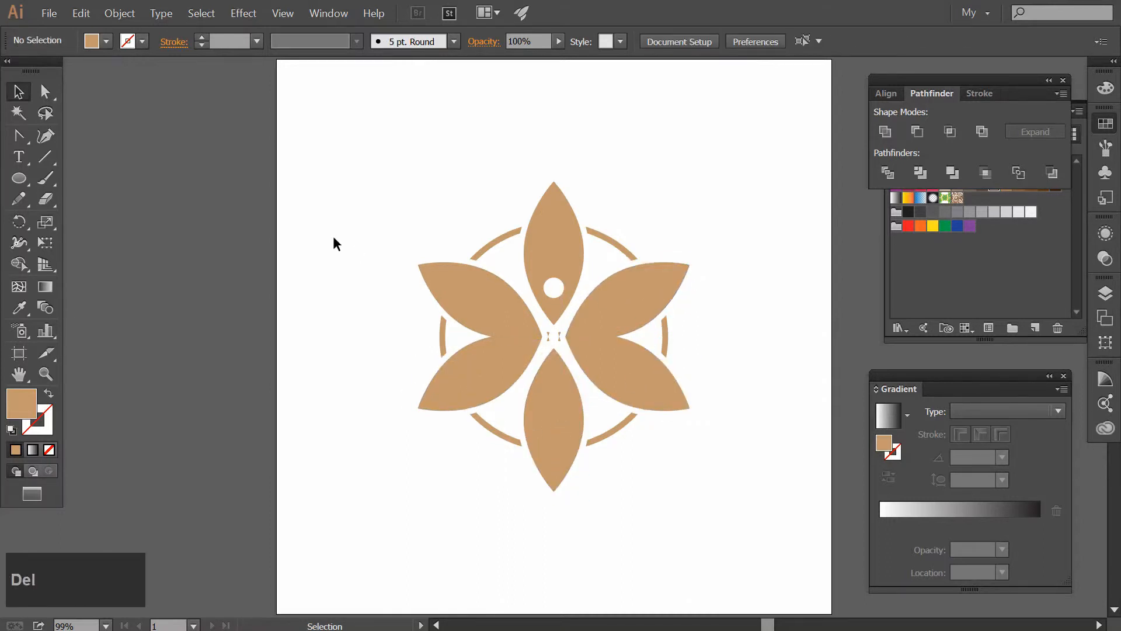
left_click(547, 334)
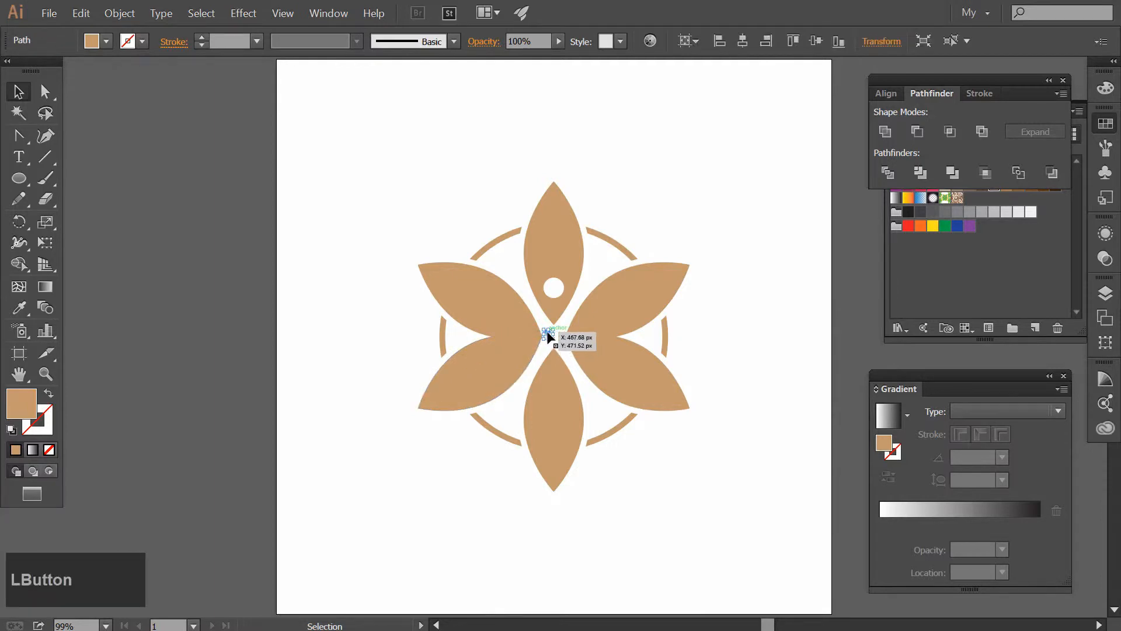
key("Delete")
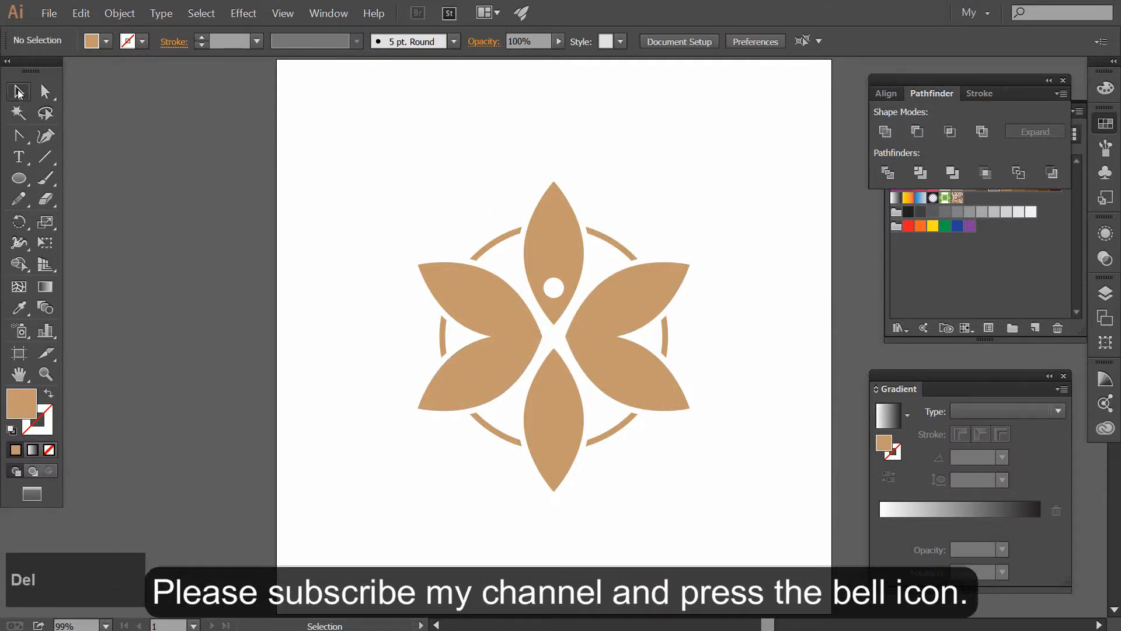
Fill the petal group with a linear gradient running from the tan color to a darker brown swatch
left_click(479, 190)
left_click_drag(617, 416, 778, 567)
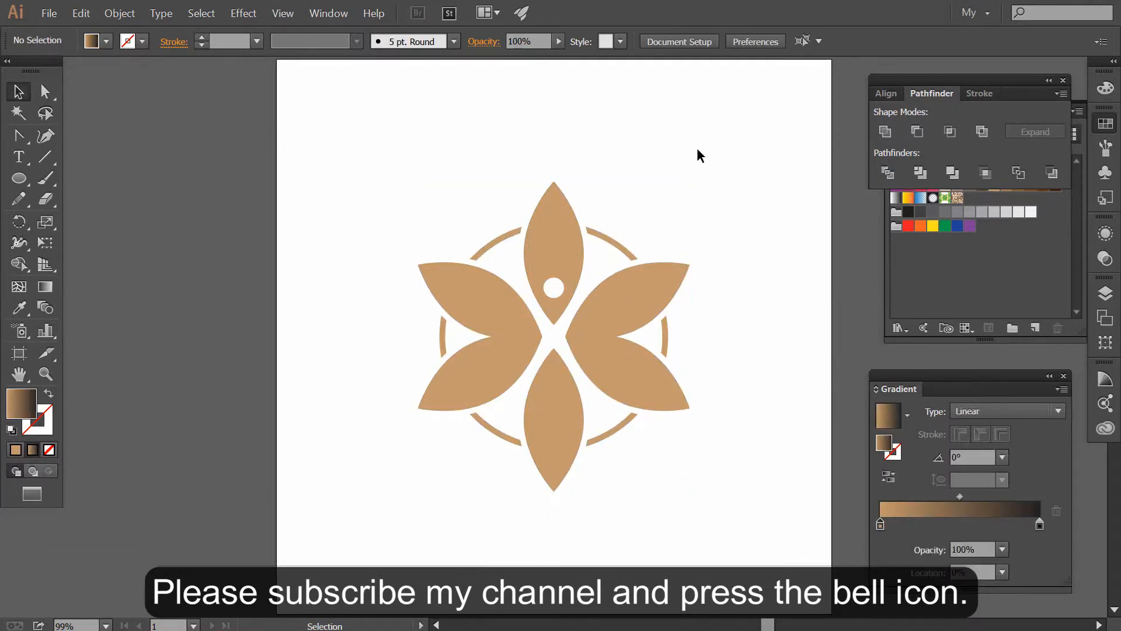
left_click_drag(718, 321, 444, 303)
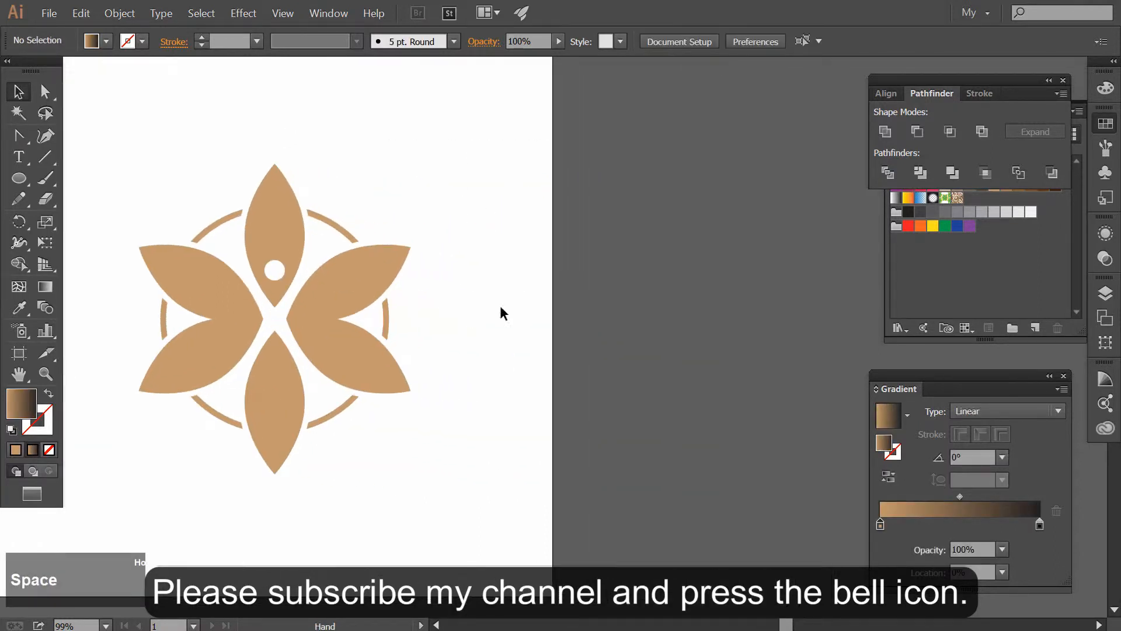
left_click(343, 355)
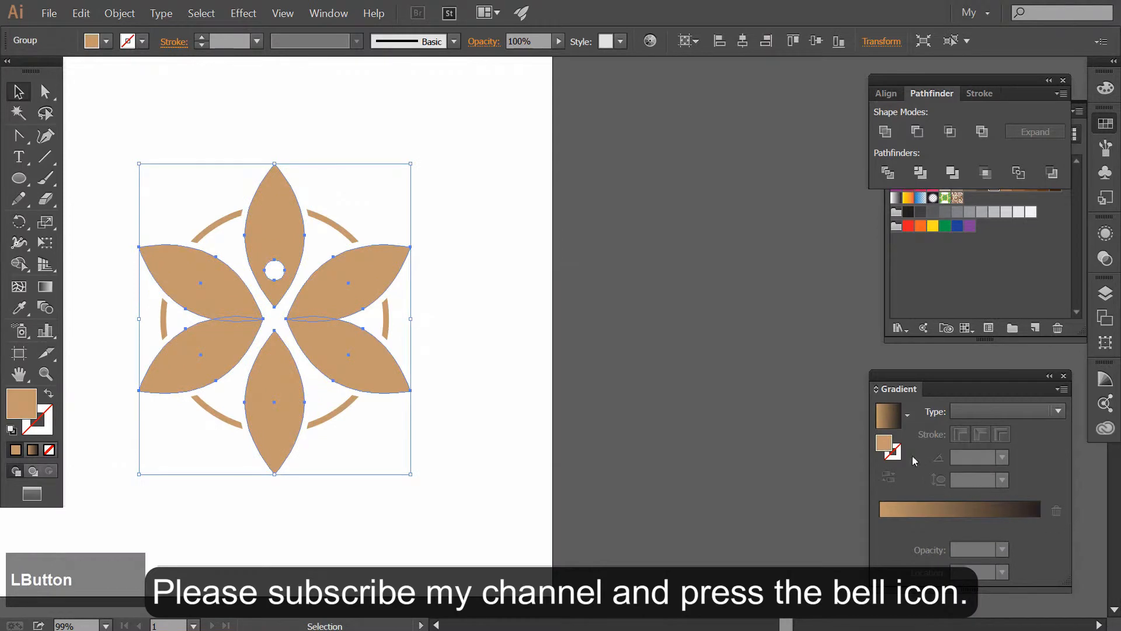
left_click(883, 511)
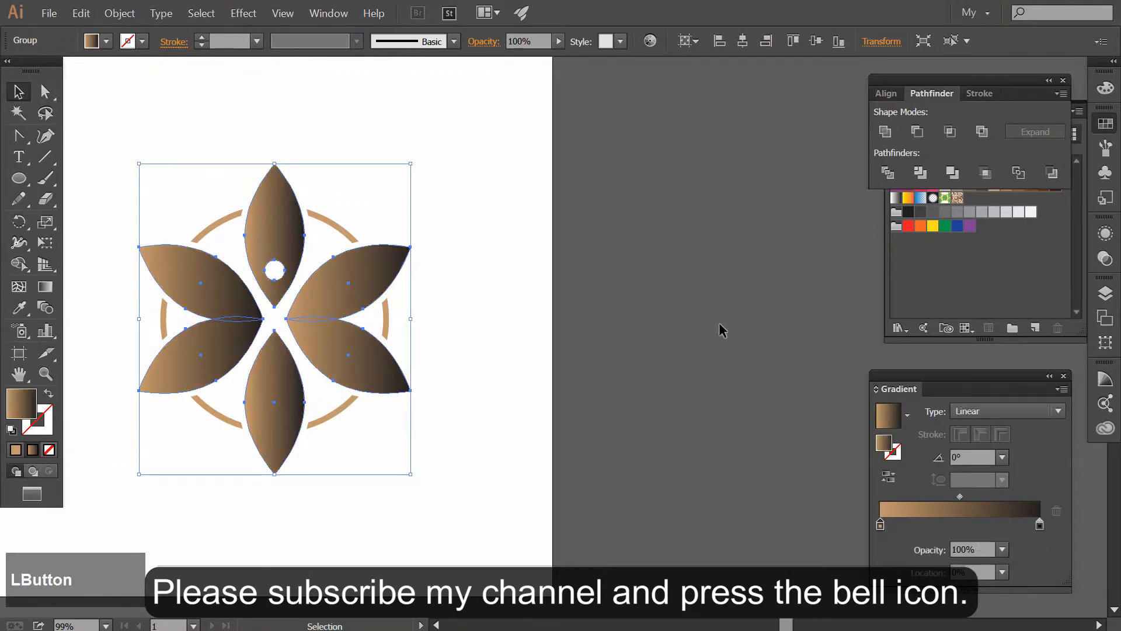
left_click(1100, 123)
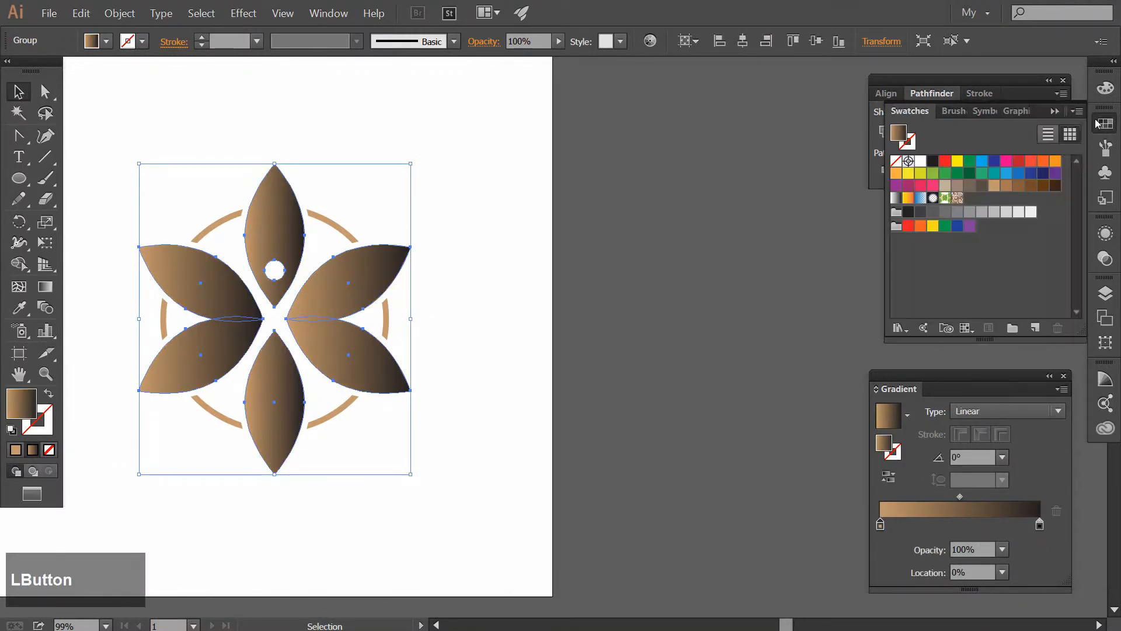
left_click_drag(1007, 186, 1040, 524)
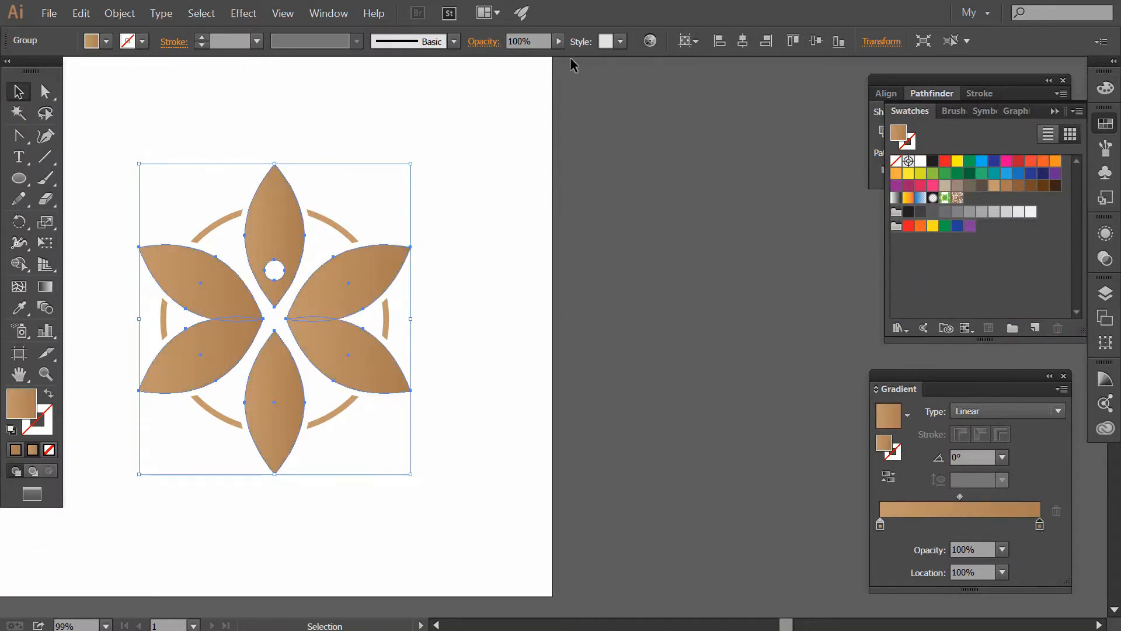
left_click(502, 320)
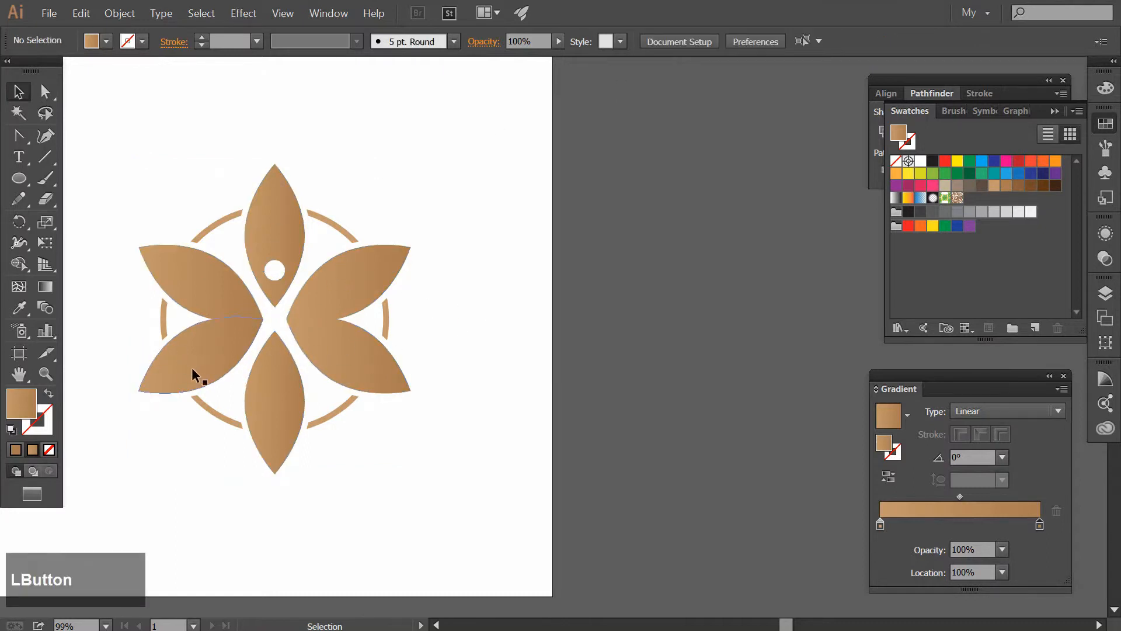
Ungroup the gradient-filled petals
left_click(257, 398)
right_click(274, 399)
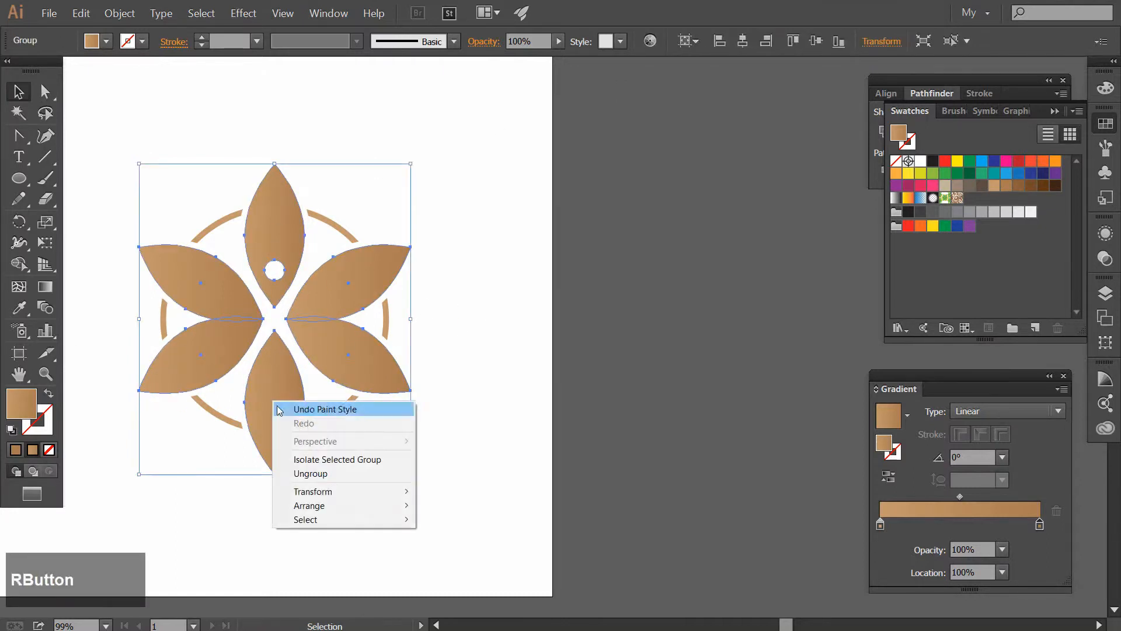
left_click(324, 473)
left_click(407, 517)
Redirect the bottom petal's gradient vertically from its inner tip to its outer tip, at -90°
left_click(276, 414)
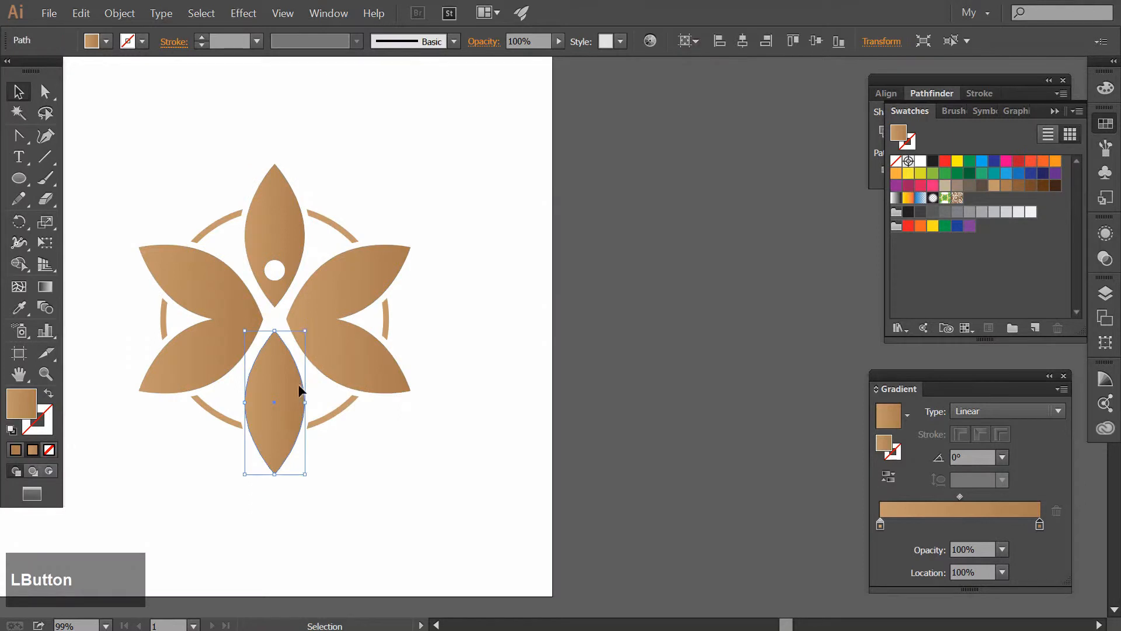
left_click(46, 287)
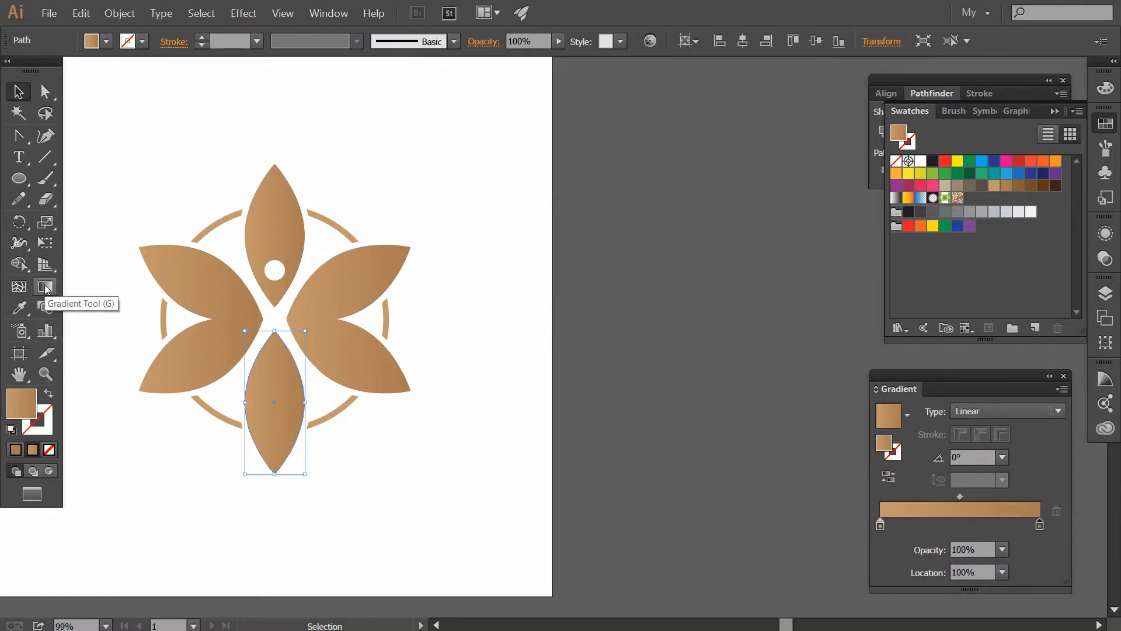
left_click_drag(284, 338, 277, 476)
left_click(495, 411)
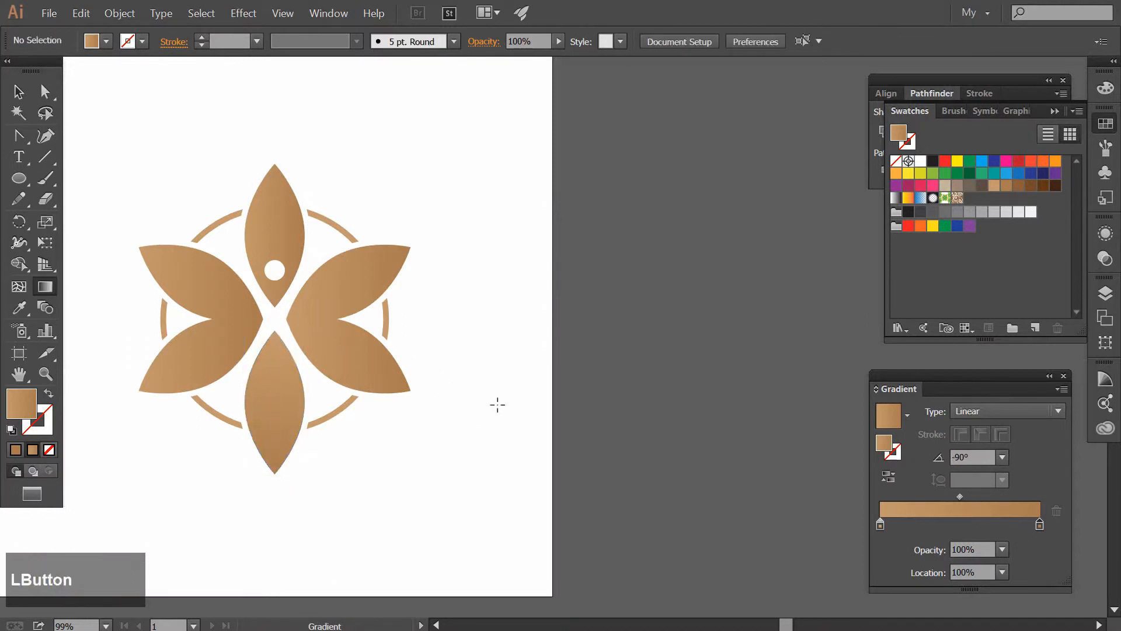
Set the starting color stop of the bottom petal's gradient to RGB 208, 161, 87 (D0A157)
left_click(276, 393)
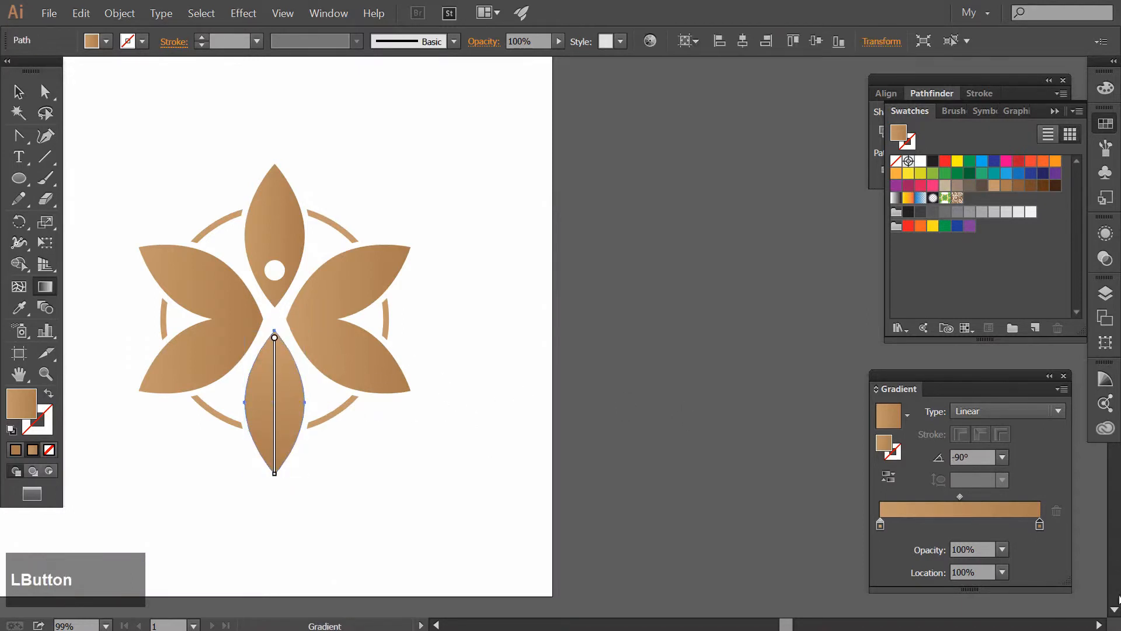
double_click(880, 525)
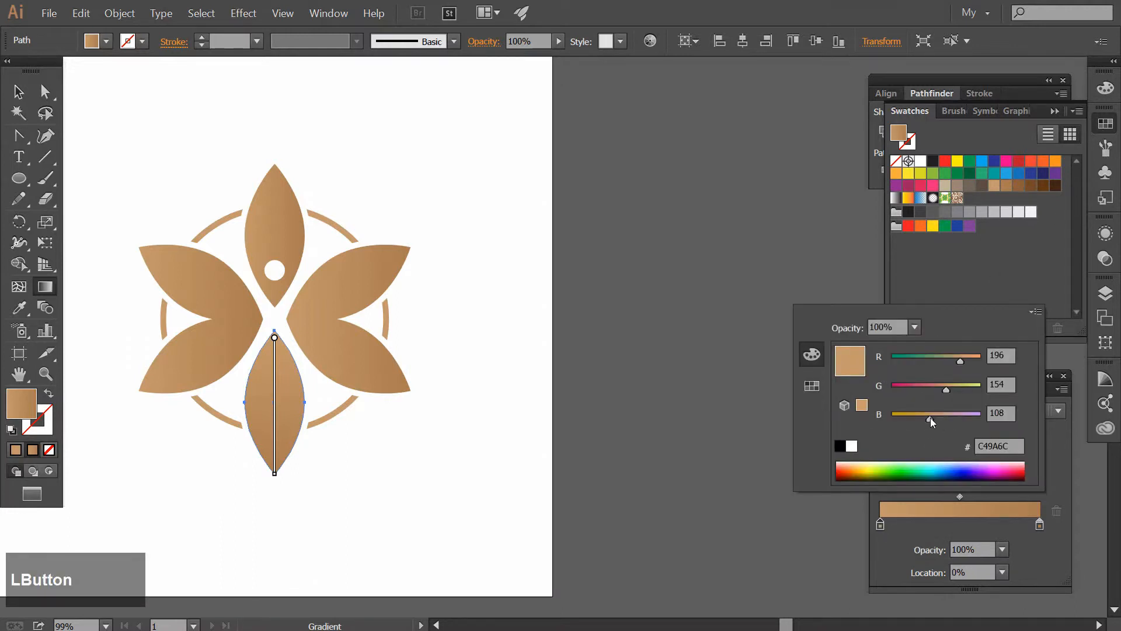
left_click_drag(930, 419, 965, 361)
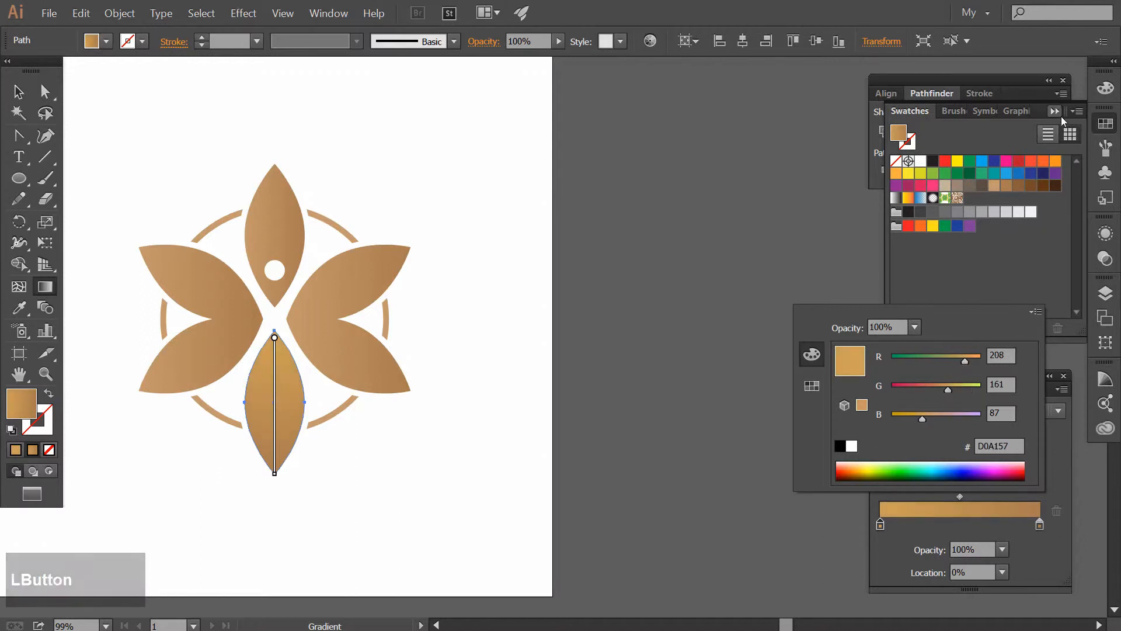
Set the end color stop of the bottom petal's gradient to a darker brown in HSB: H 30, S 59.31, B 56.86
left_click(1040, 524)
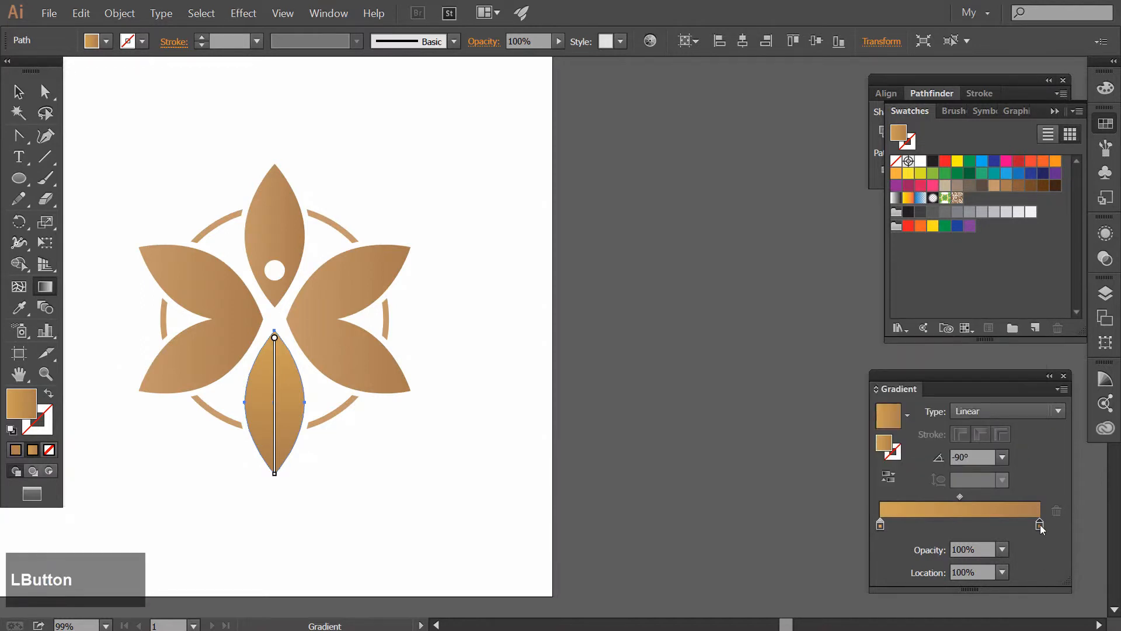
left_click(1106, 88)
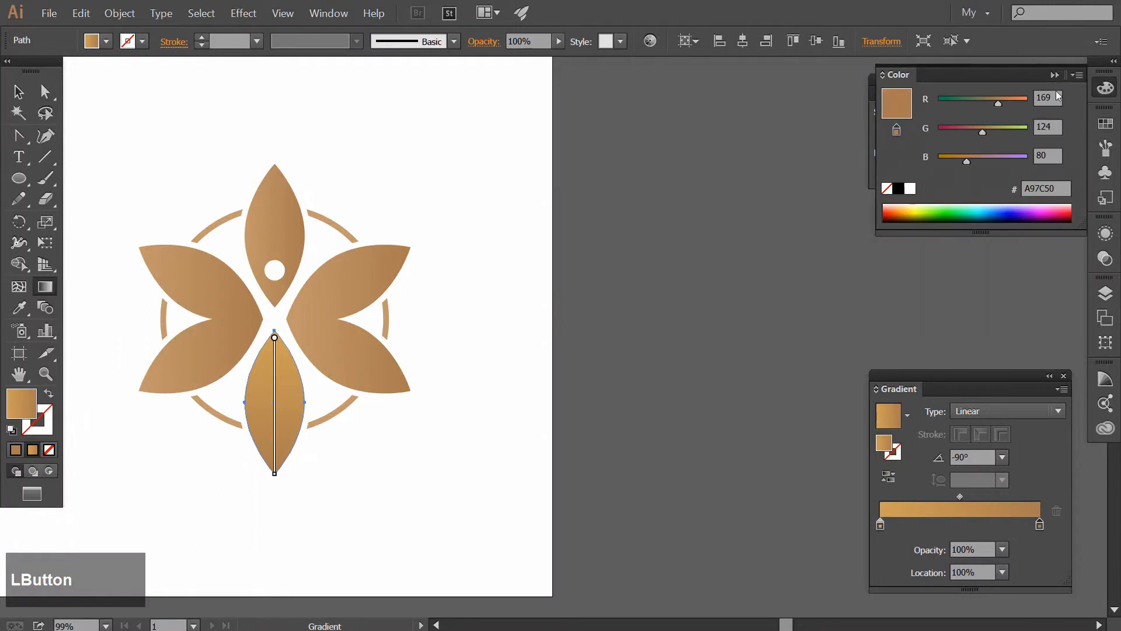
left_click(1078, 75)
left_click(1022, 123)
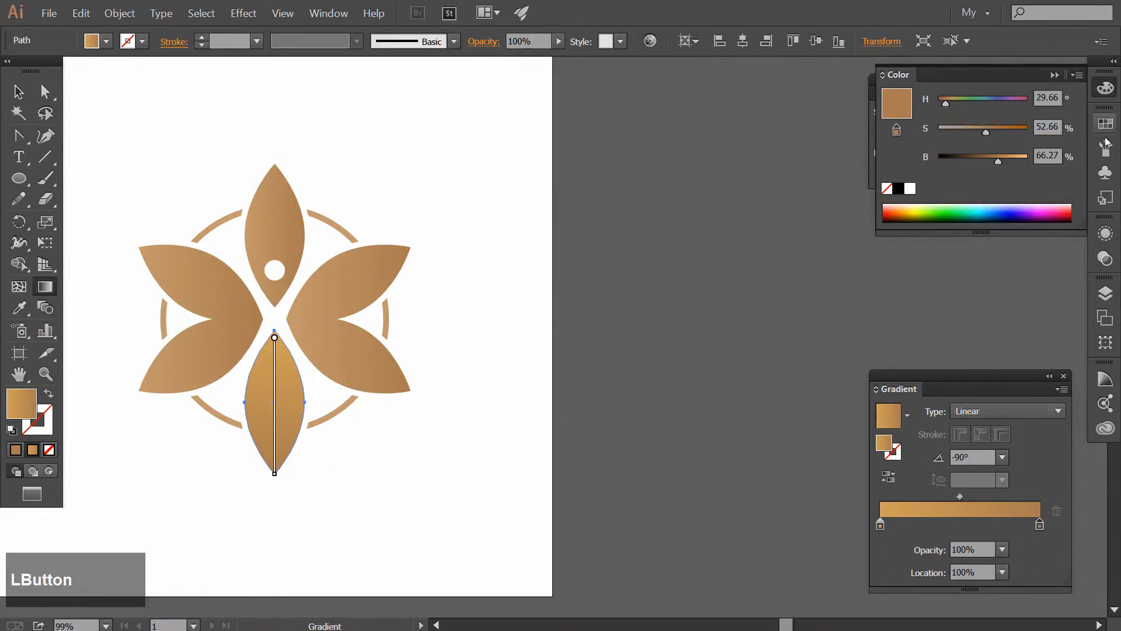
left_click_drag(997, 162, 990, 160)
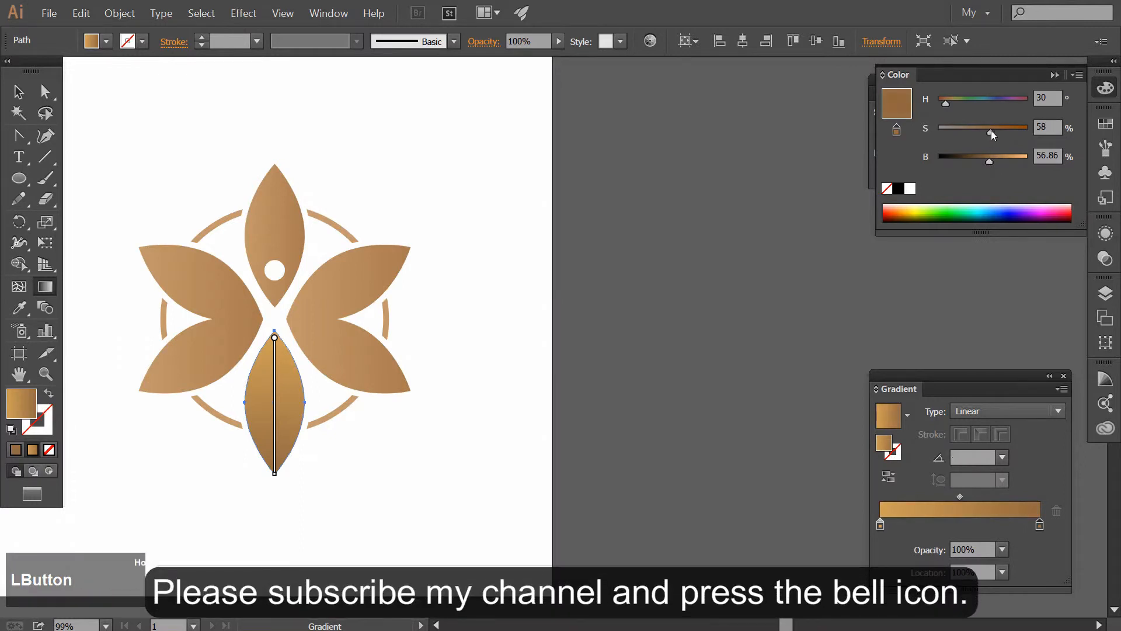
left_click(991, 130)
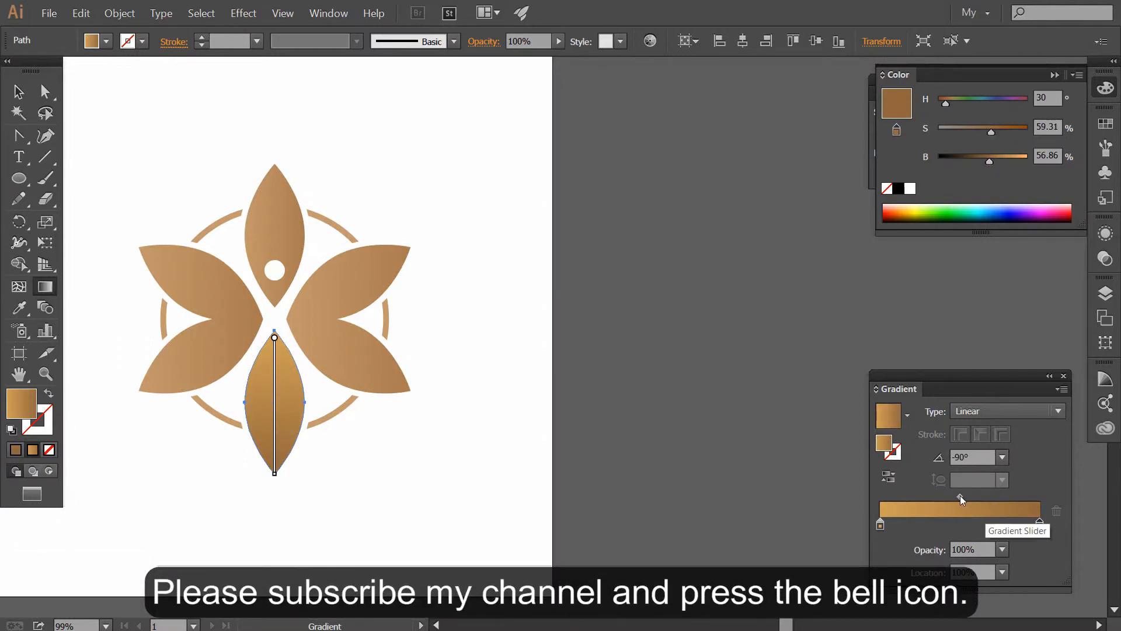
Shift the midpoint of the bottom petal's gradient toward the brown end, to a location of 68.28%, and deselect the petal
left_click_drag(962, 497, 971, 499)
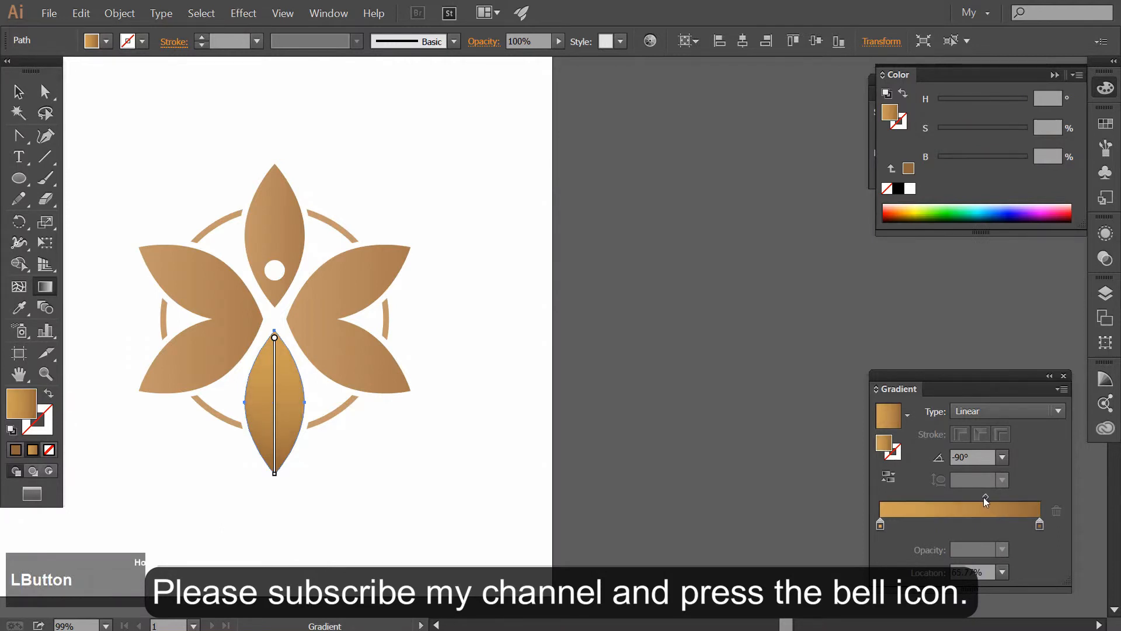
left_click_drag(986, 502, 990, 501)
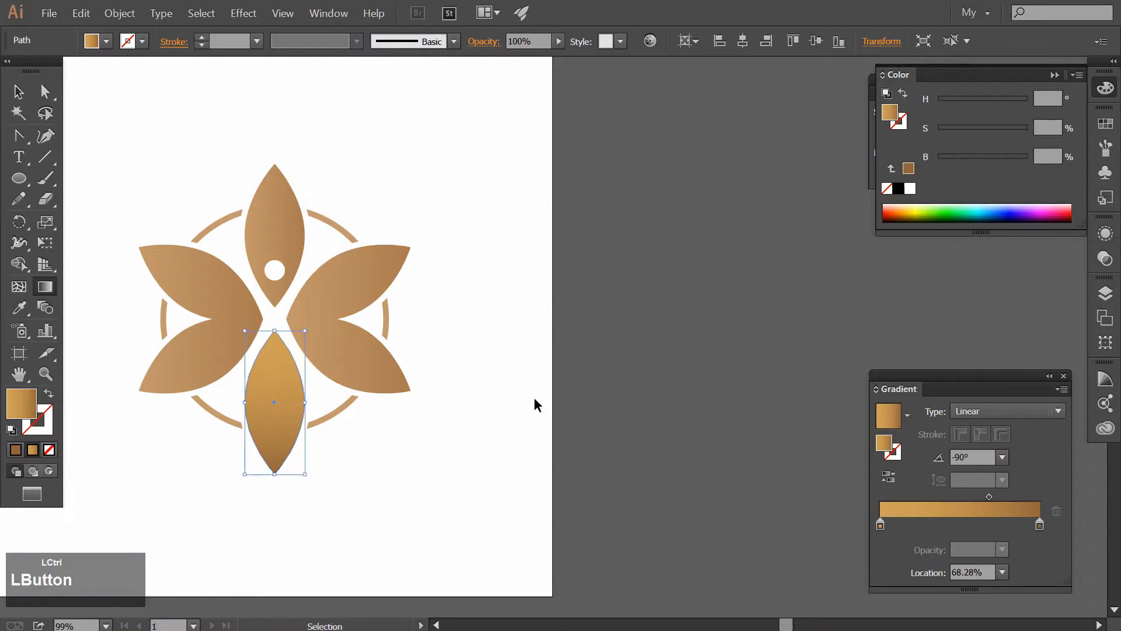
left_click(548, 407)
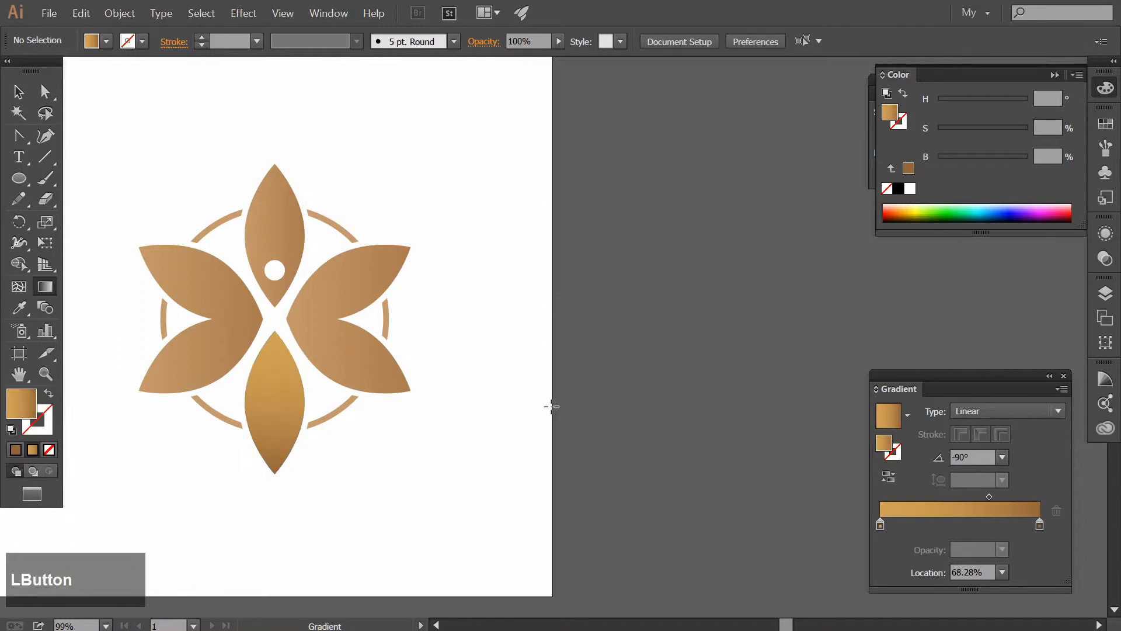
Lower the blue value of the bottom petal's starting gradient stop to 72, giving D0A148
key("v")
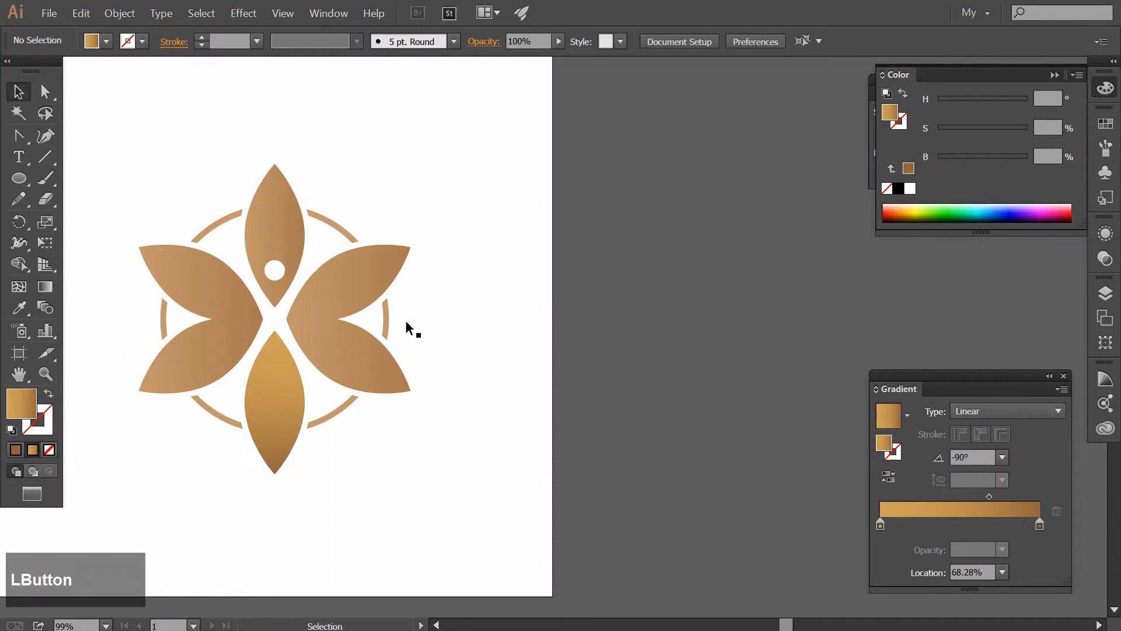
left_click(270, 395)
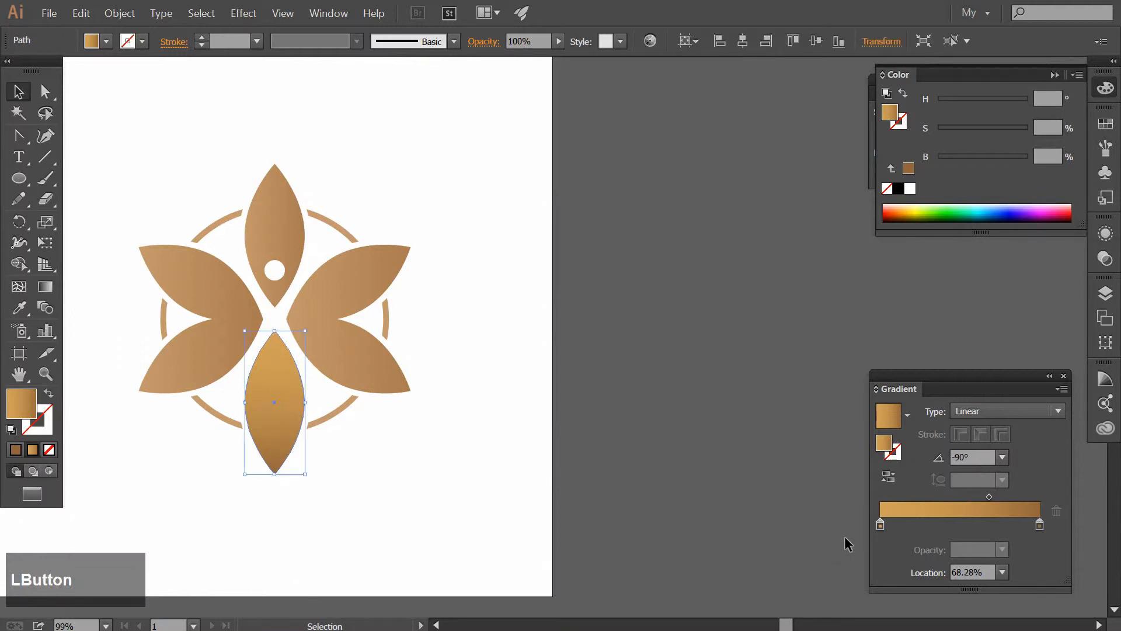
double_click(881, 525)
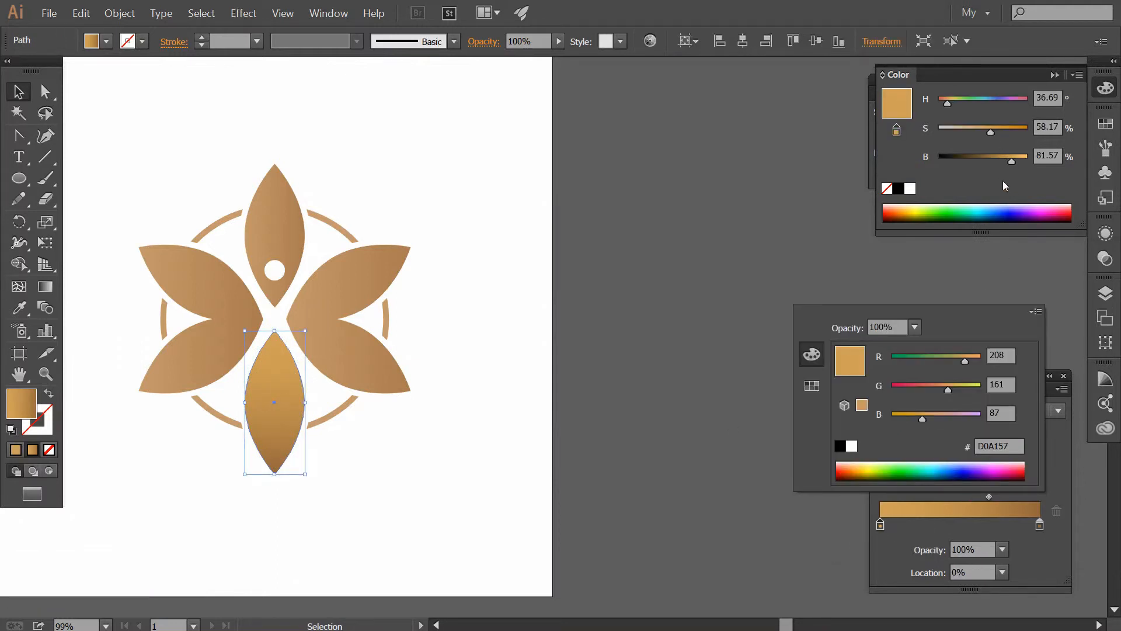
left_click_drag(923, 420, 916, 420)
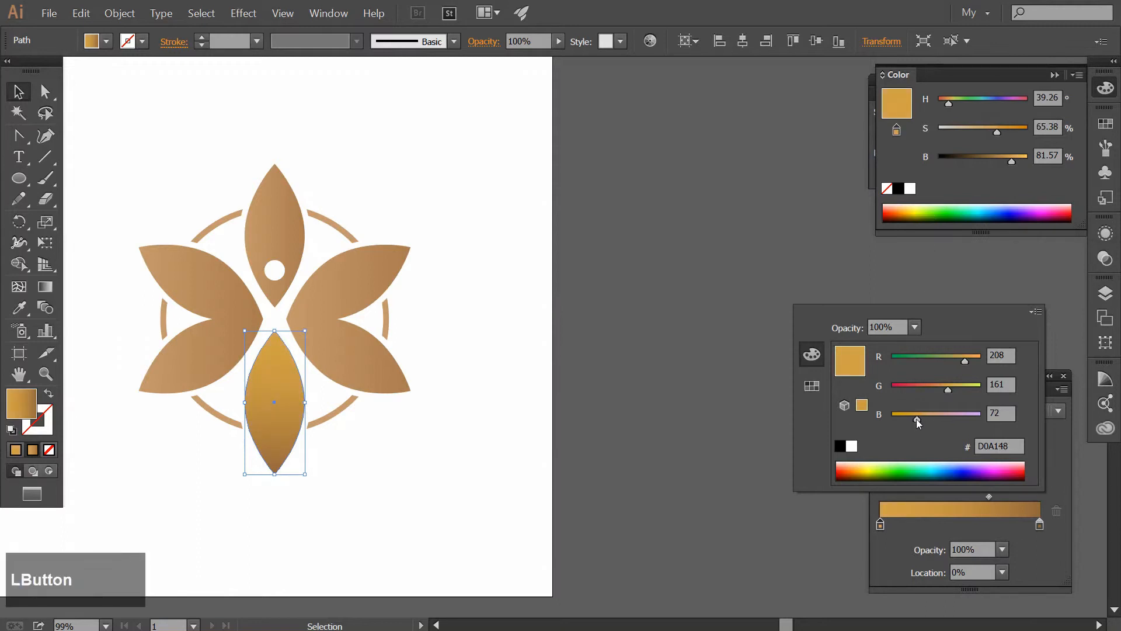
left_click(505, 368)
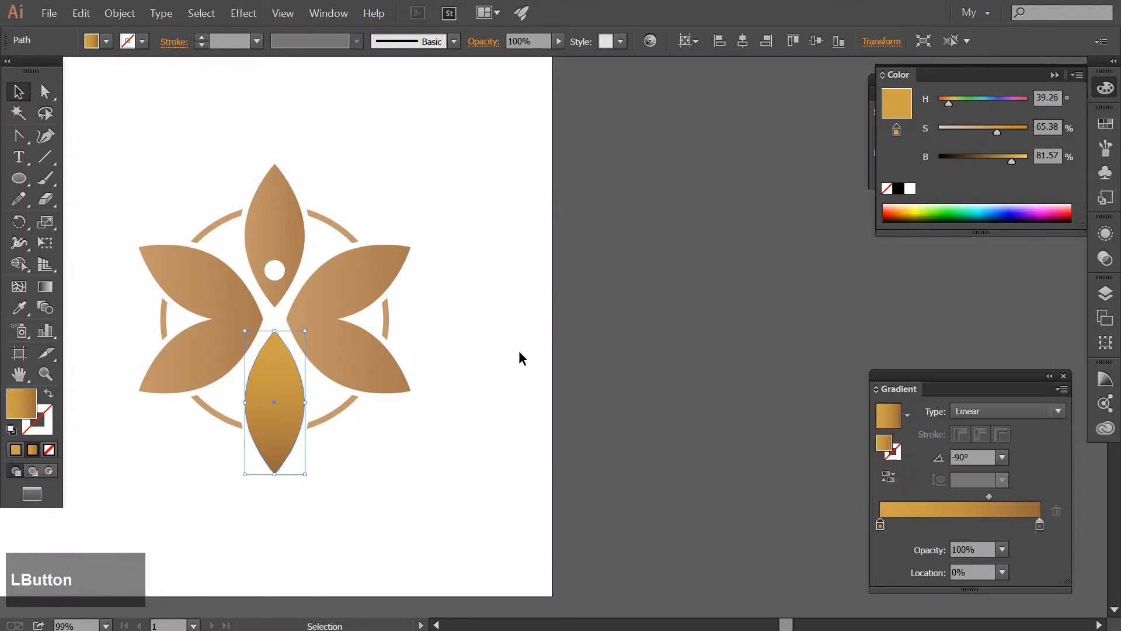
Copy the bottom petal's gradient to all the petals and ring segments with the Eyedropper
key("g")
key("ctrl")
left_click_drag(89, 115, 493, 476)
left_click(19, 306)
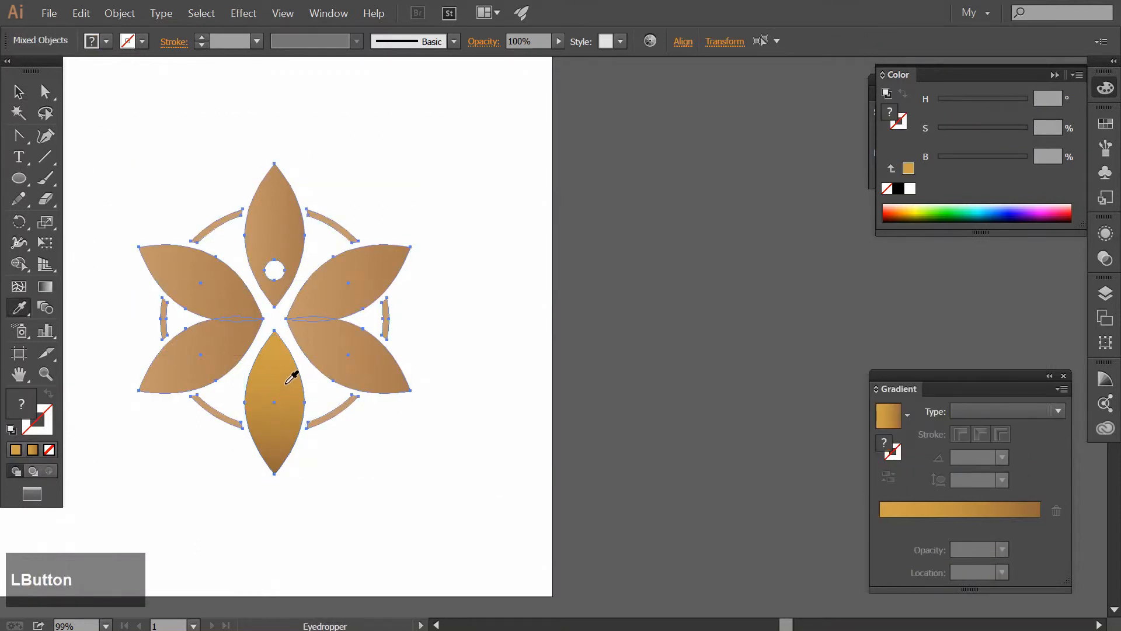
left_click(293, 370)
Redirect the lower-right petal's gradient from its inner tip to its outer tip, at about -29.5°
left_click(40, 286)
left_click(430, 470, "ctrl")
left_click(369, 377, "ctrl")
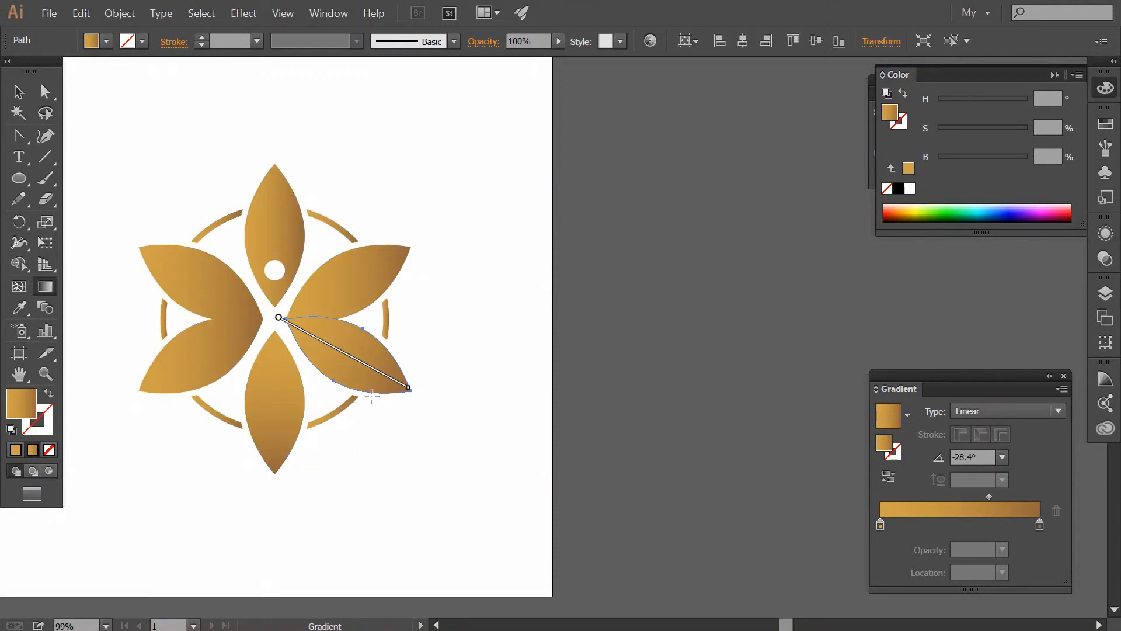
left_click_drag(341, 362, 369, 336)
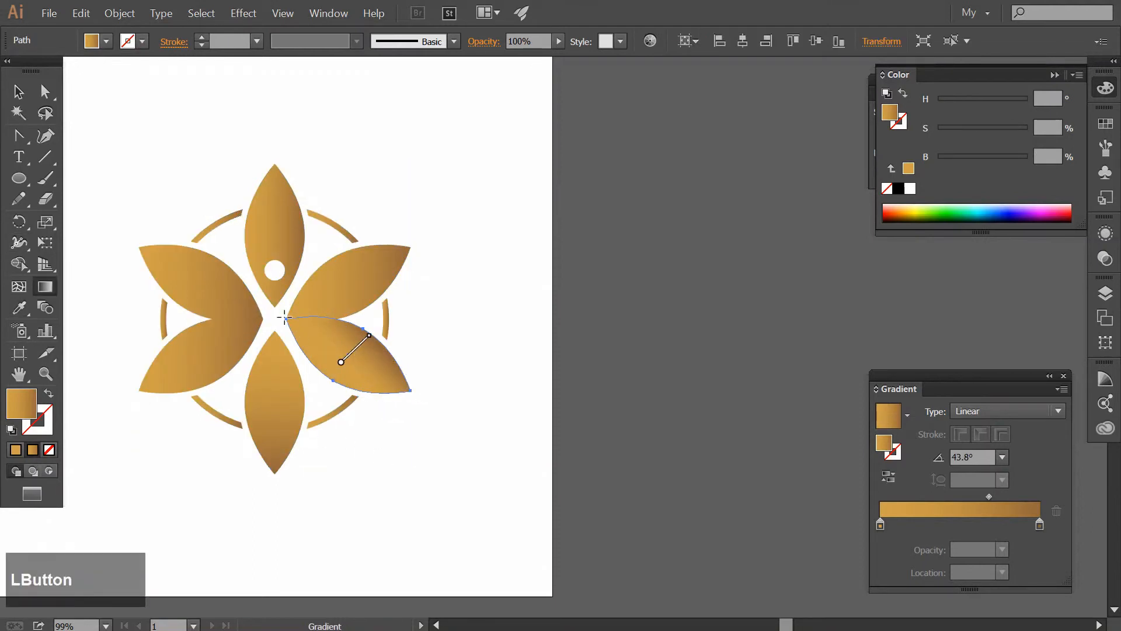
left_click_drag(284, 317, 411, 390)
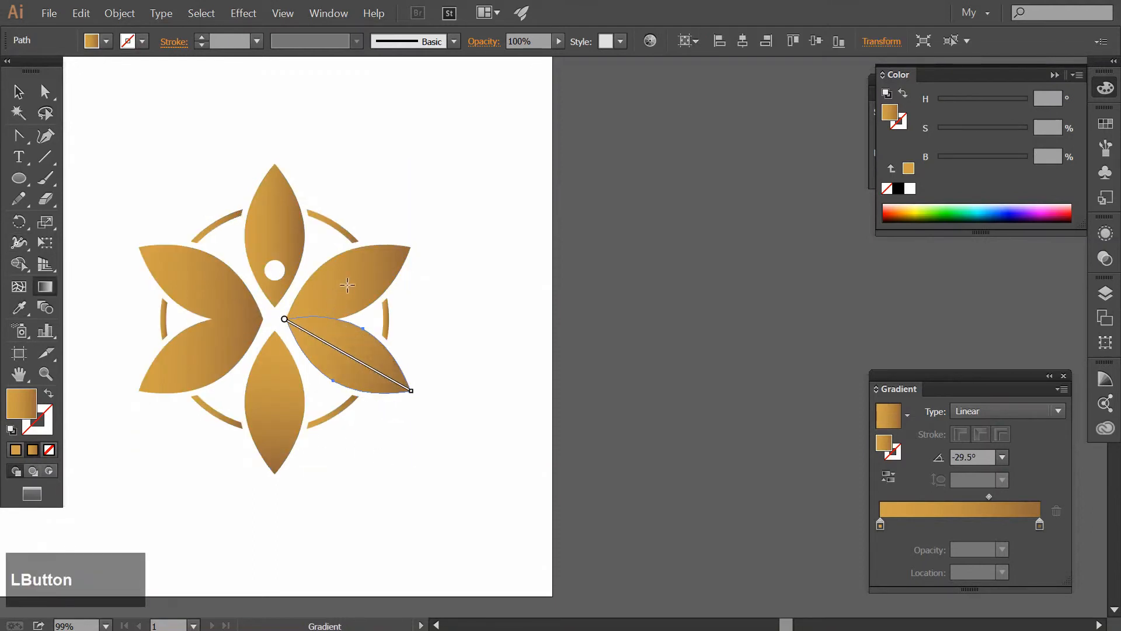
Redirect the upper-right and top petals' gradients from inner to outer tip, at about 30.7° and 90.2°
left_click(347, 285, "ctrl")
left_click_drag(284, 319, 411, 248)
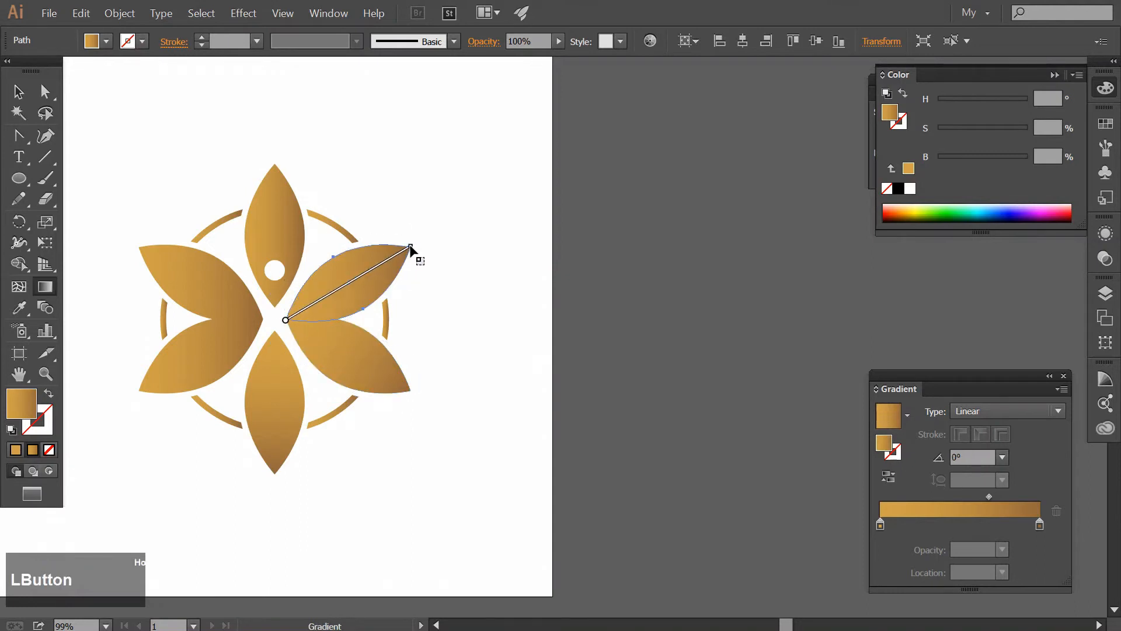
left_click(288, 216, "ctrl")
mouse_move(274, 306)
left_mouse_down()
mouse_move(295, 180)
mouse_move(275, 167)
left_mouse_up()
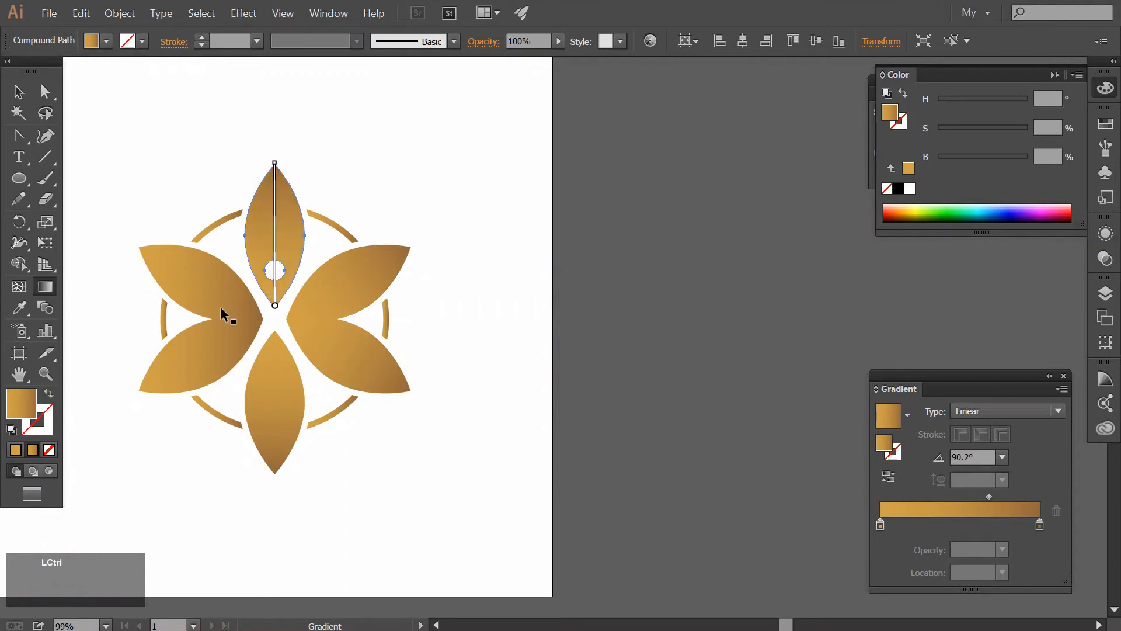
Redirect the gradients of both left petals from inner to outer tip, with the upper-left one at about 150.3°
left_click(211, 290, "ctrl")
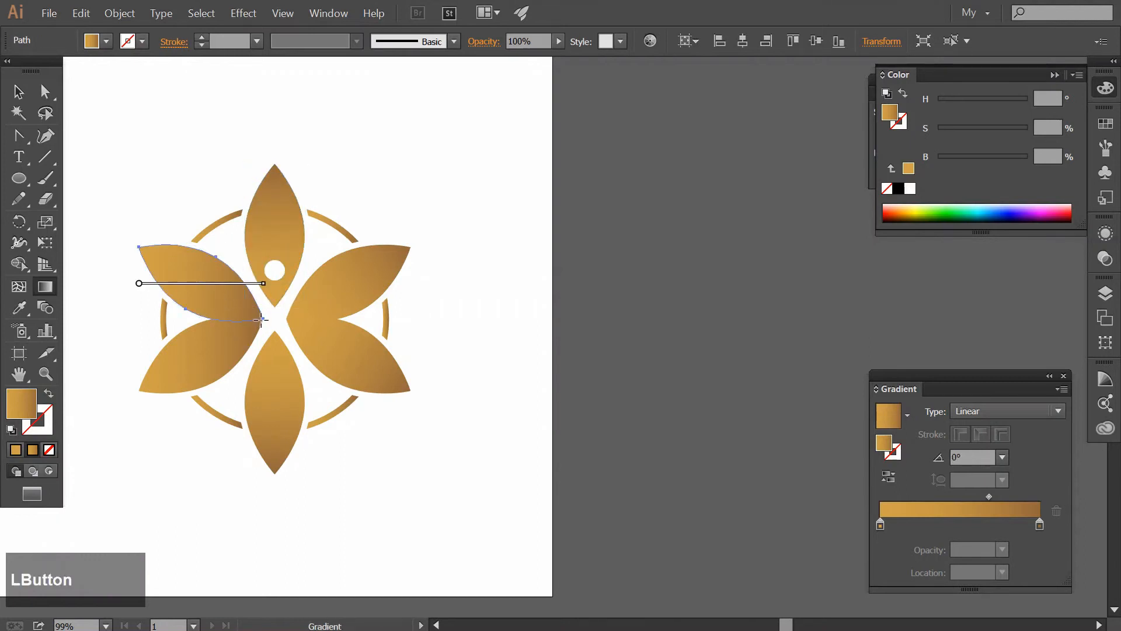
left_click_drag(260, 319, 139, 248)
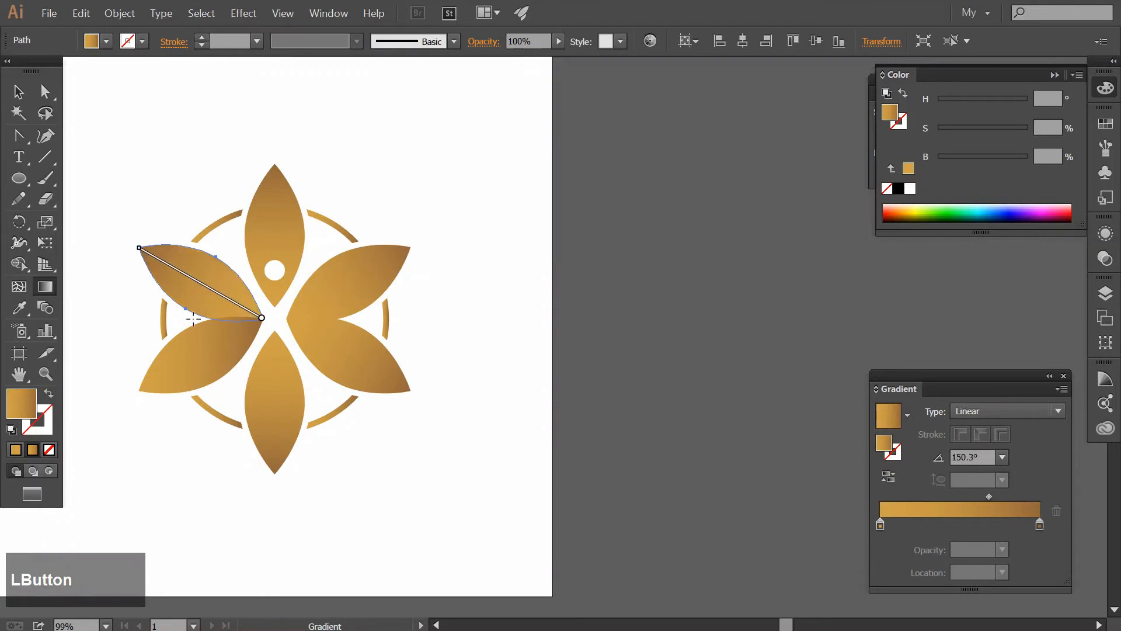
left_click(224, 353, "ctrl")
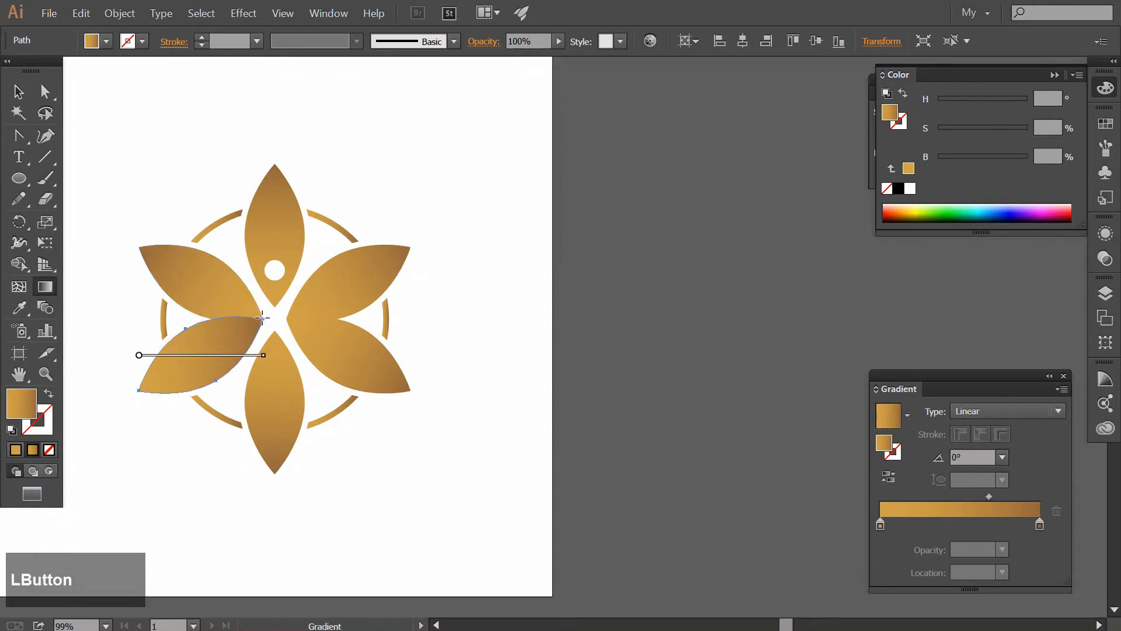
left_click_drag(262, 318, 139, 391)
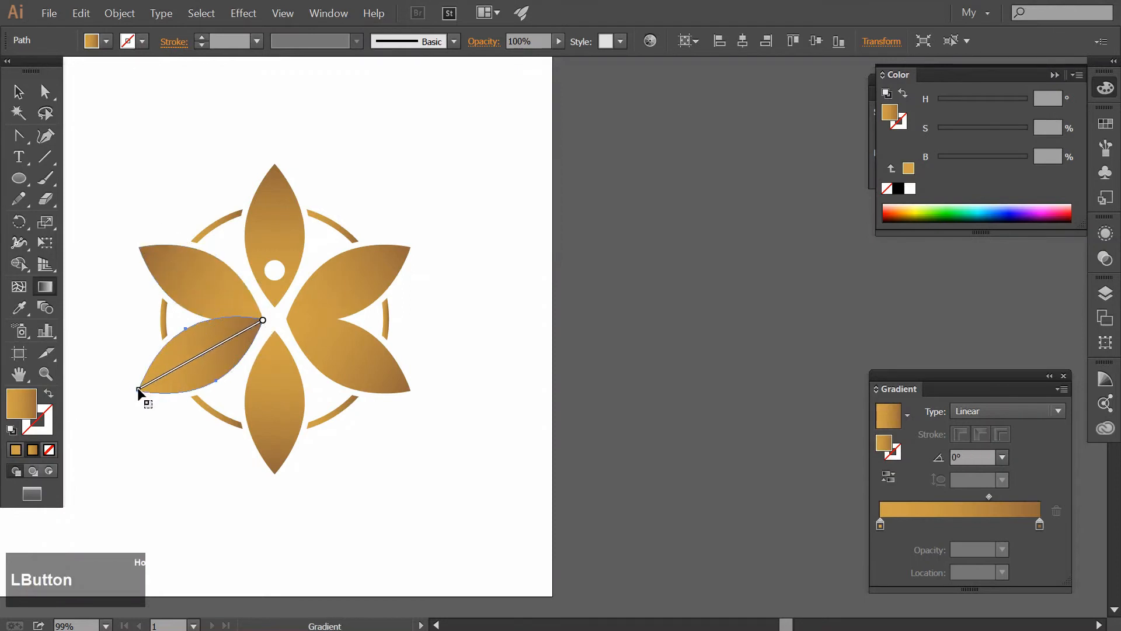
Redraw the bottom petal's gradient from its inner tip to its outer tip, at about -90.2°, and deselect it
left_click(287, 402, "ctrl")
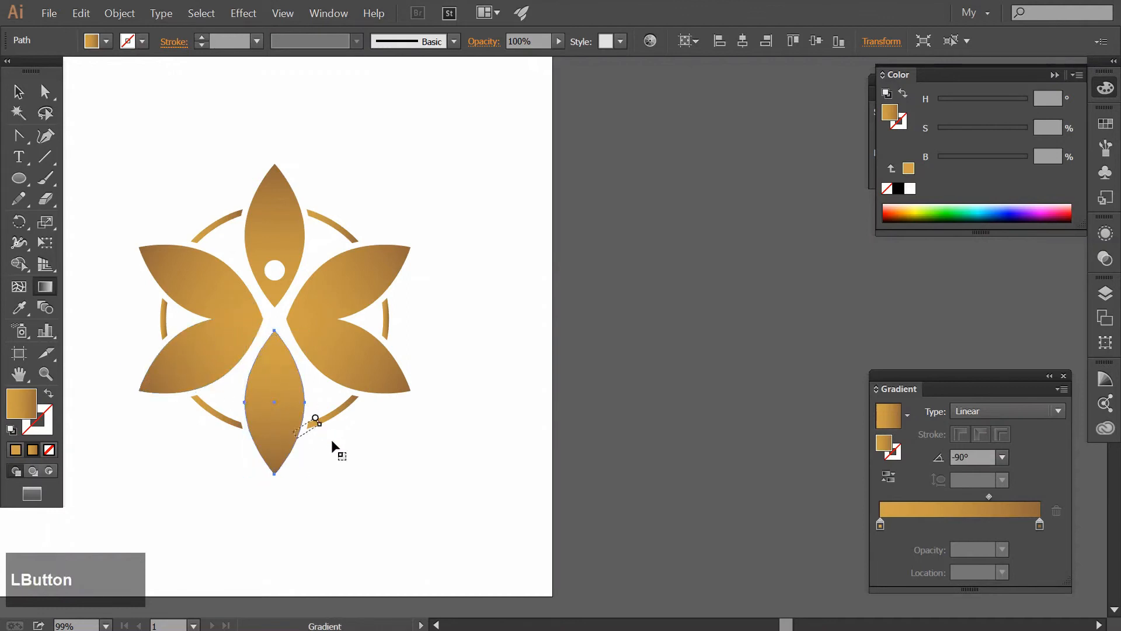
left_click_drag(336, 448, 314, 455)
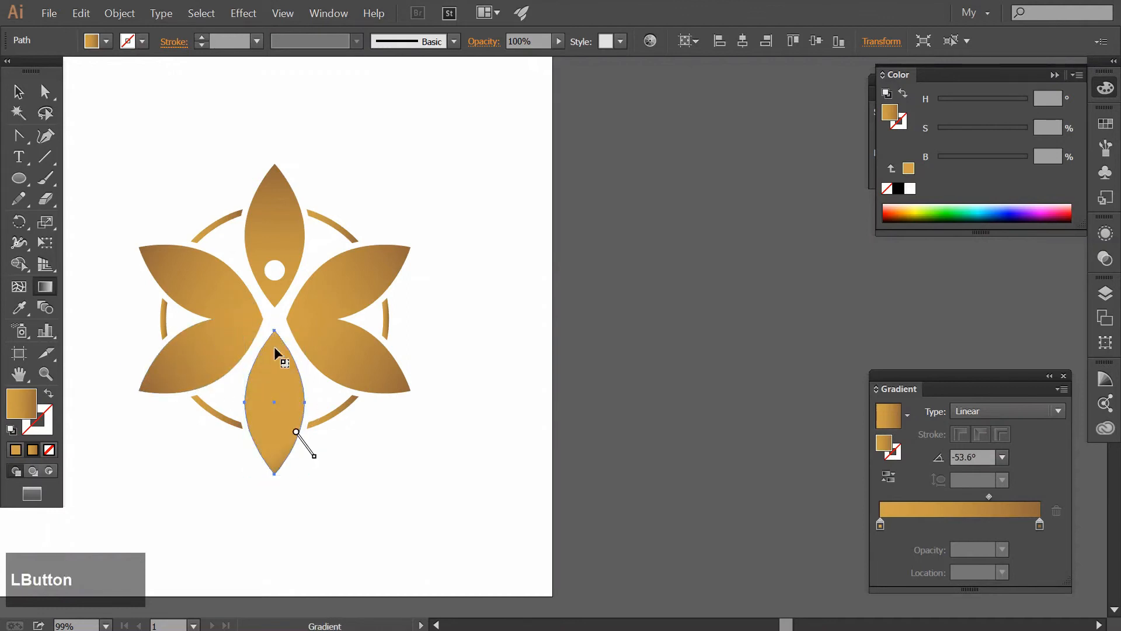
left_click_drag(275, 331, 275, 472)
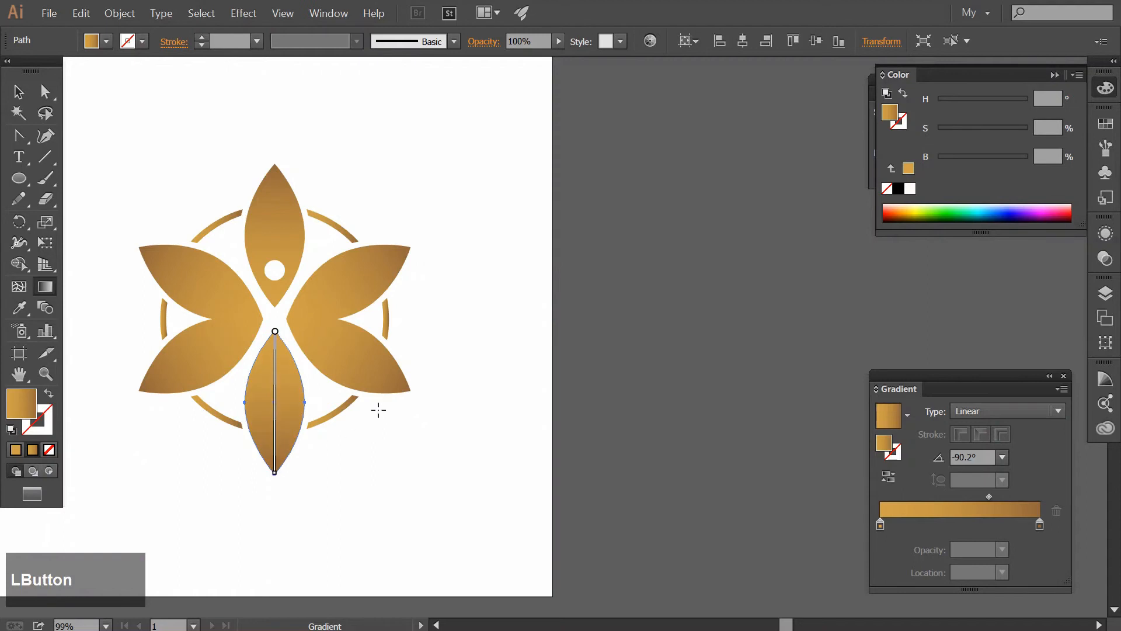
key("v")
left_click(480, 375)
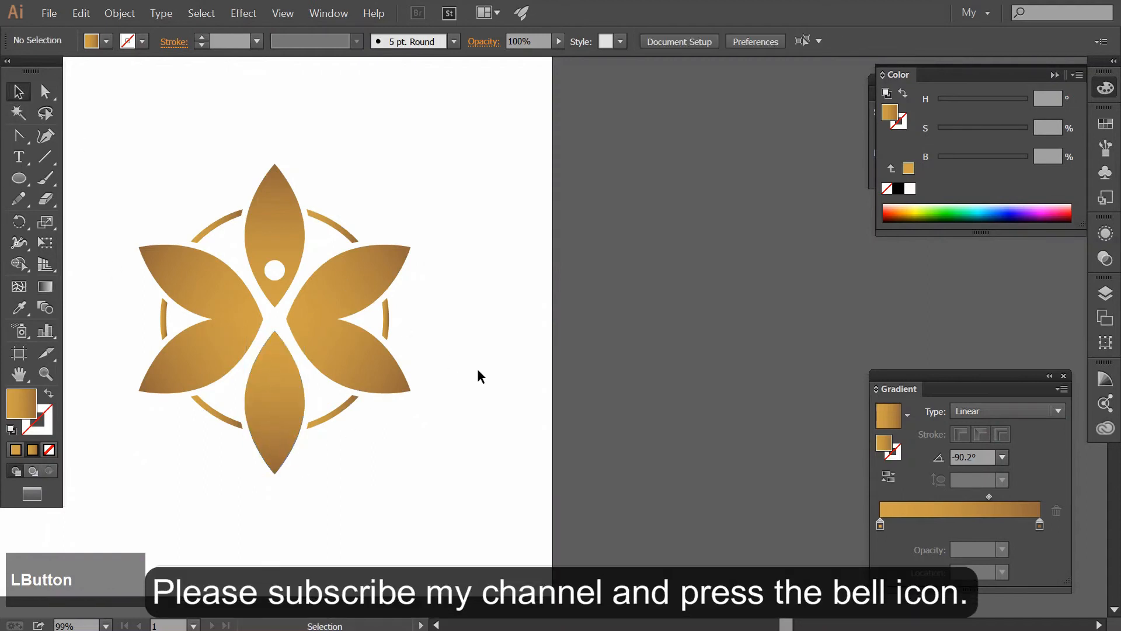
Brighten the starting gradient stop of the whole logo to S 68.94 and B 92.16, keeping hue 39.26
scroll(484, 383, "down", 1)
left_click_drag(493, 393, 568, 386)
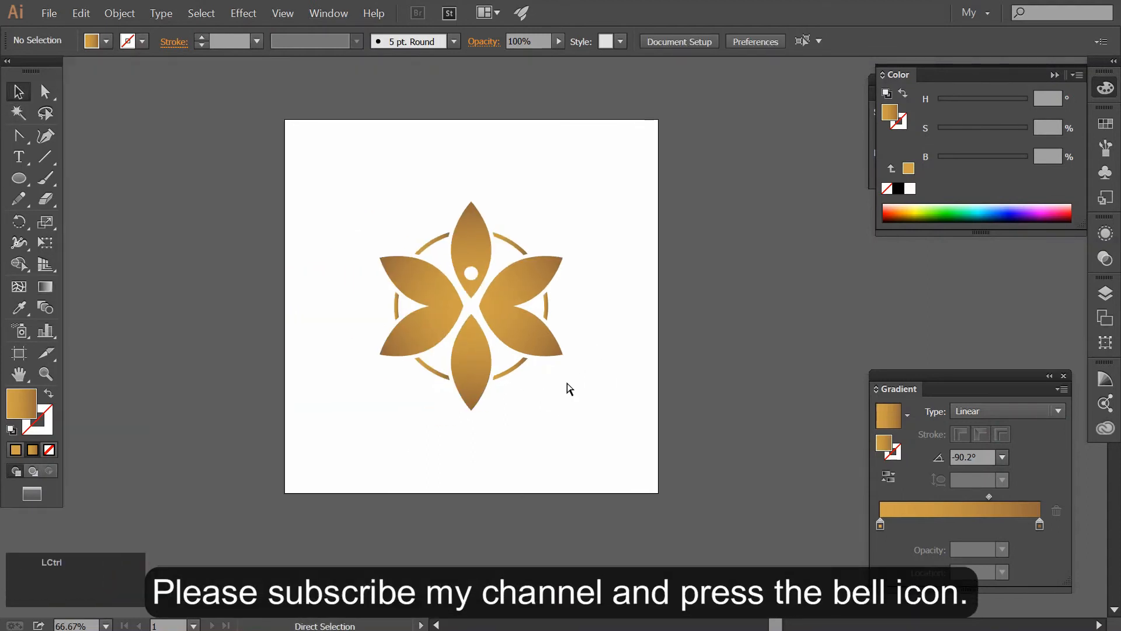
key("ctrl+0")
left_click(40, 100)
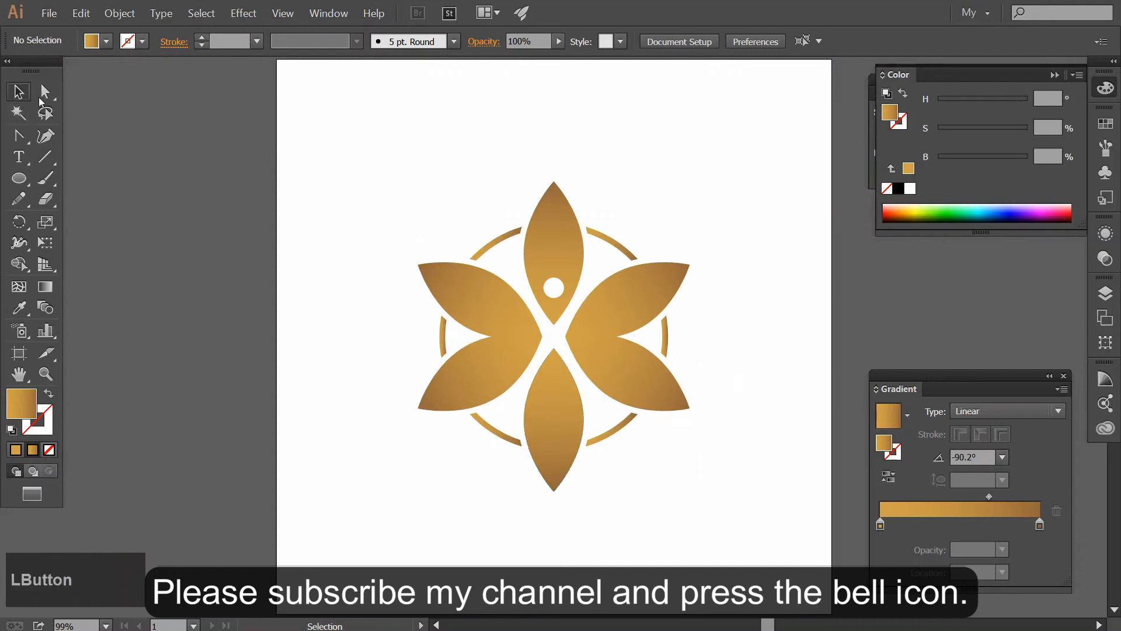
left_click_drag(342, 127, 728, 488)
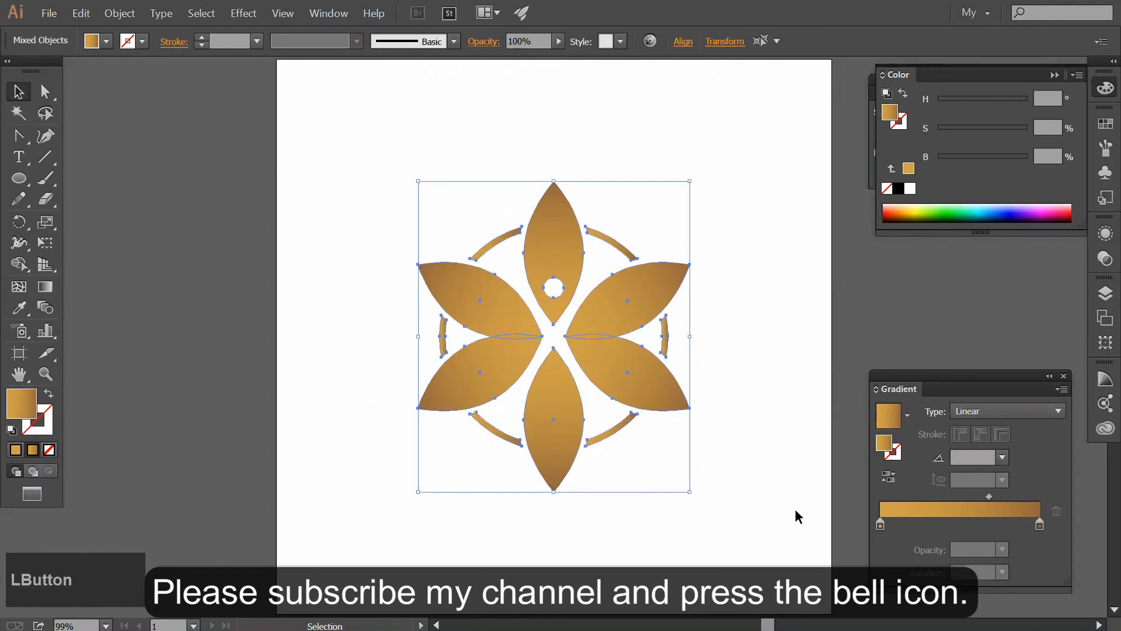
left_click(881, 525)
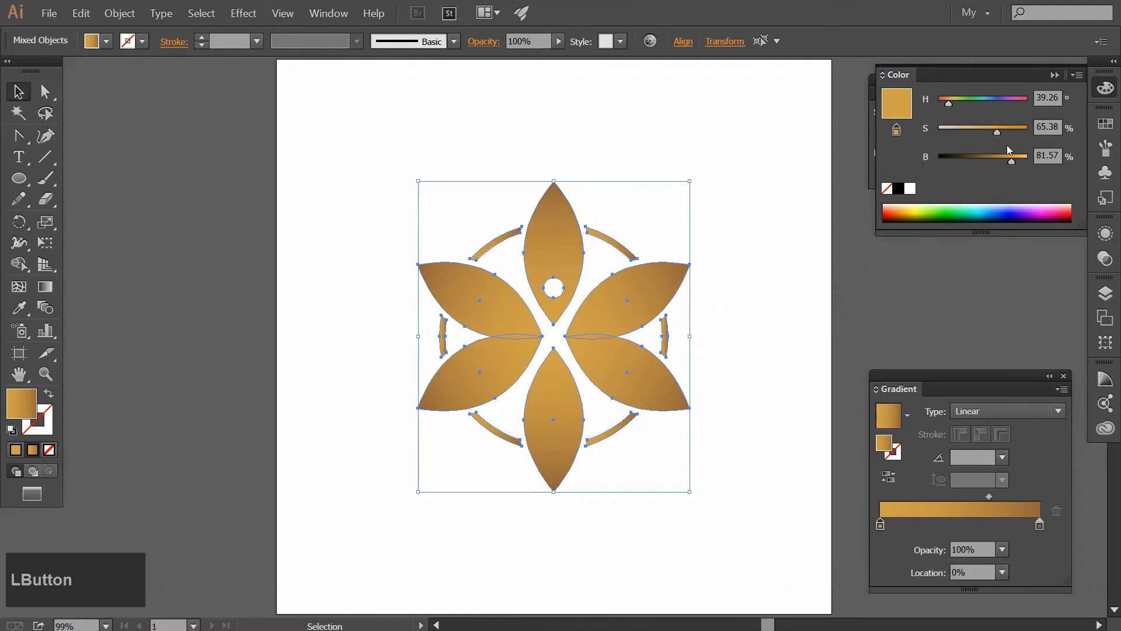
left_click_drag(1012, 160, 1002, 137)
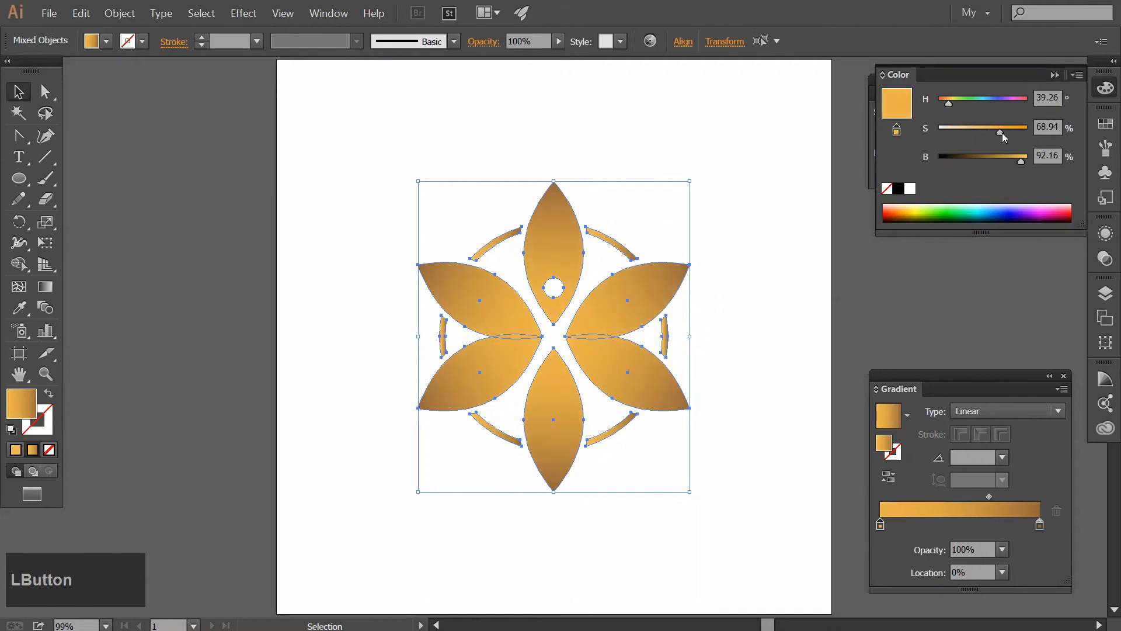